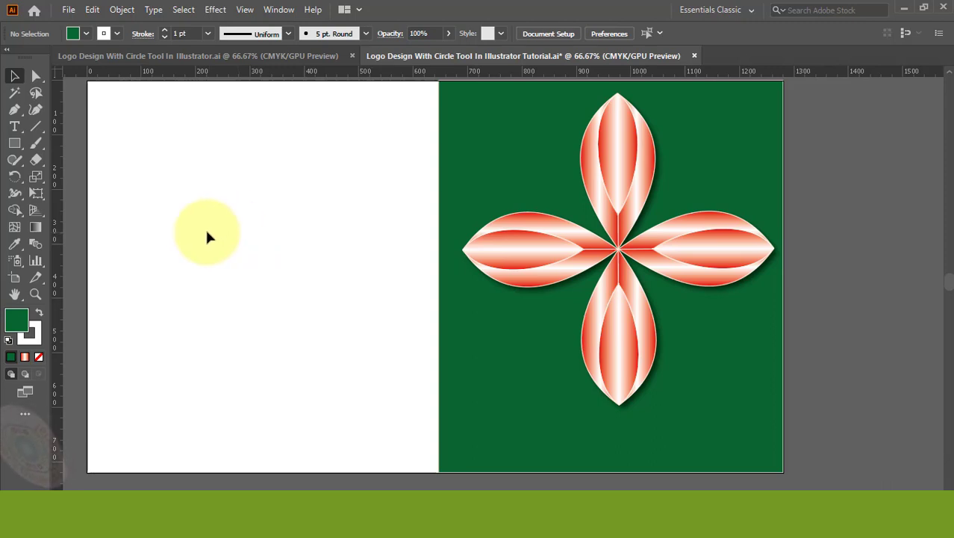
Draw a large circle on the white half of the artboard with the Ellipse Tool.
click(15, 145)
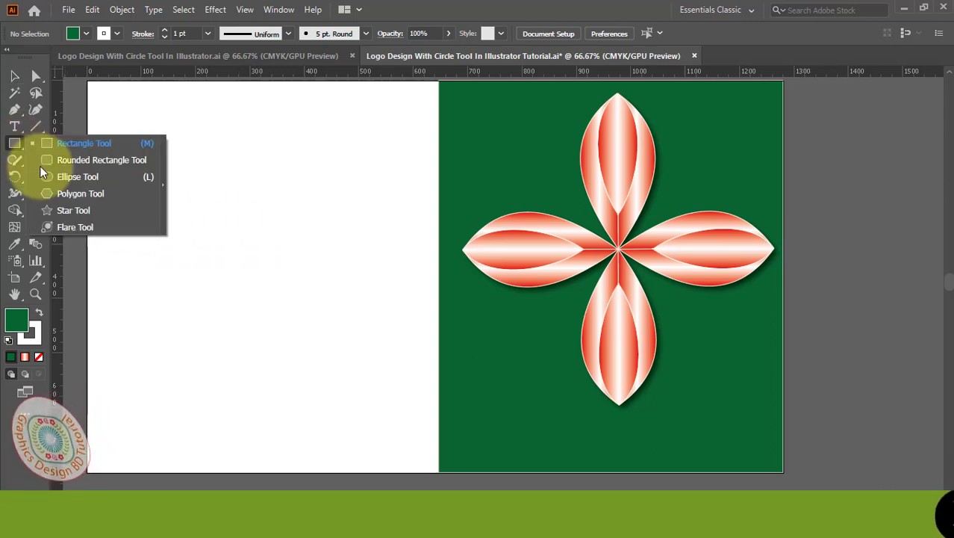
drag(15, 144, 69, 178)
mouse_move(123, 131)
mouse_down()
mouse_move(380, 383)
mouse_move(378, 374)
mouse_up()
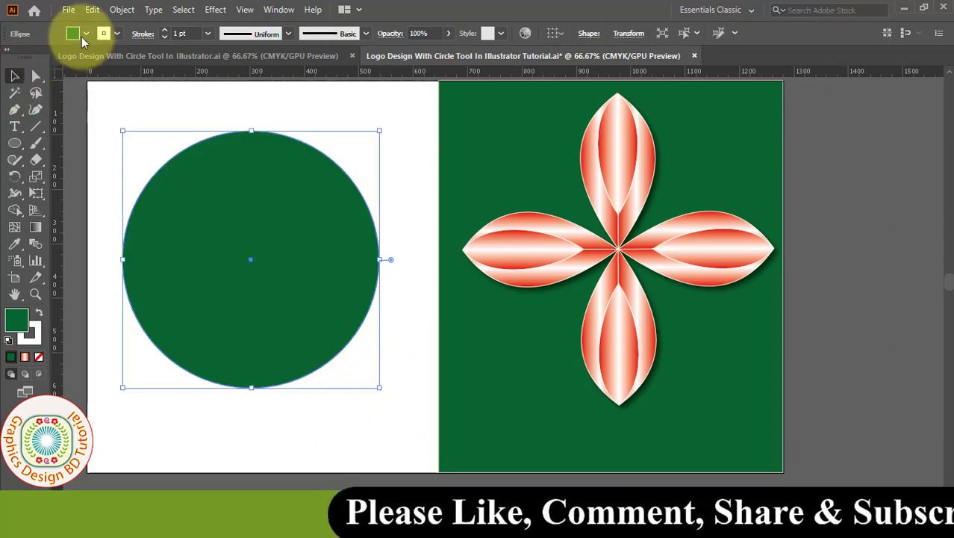
Give the circle no fill and a black 1 pt stroke.
click(87, 34)
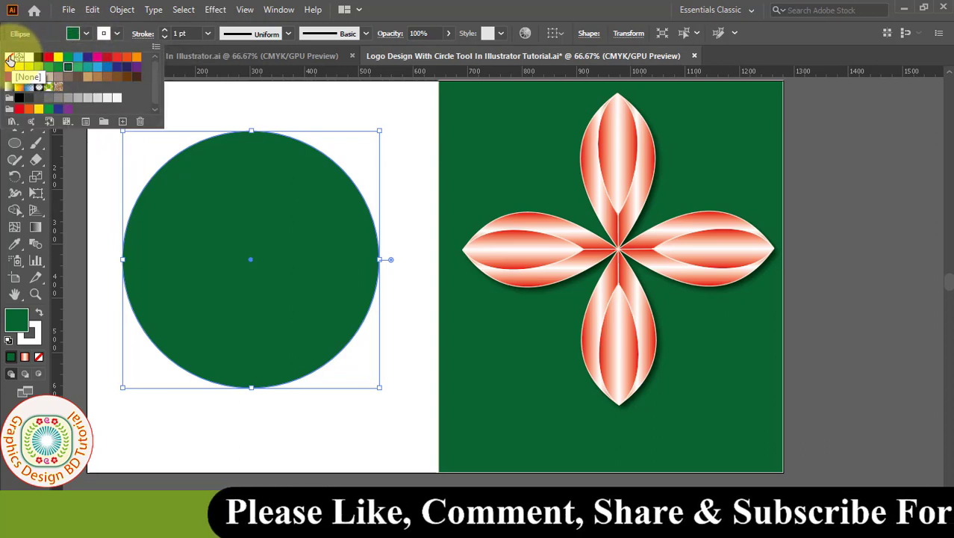
click(10, 60)
click(115, 33)
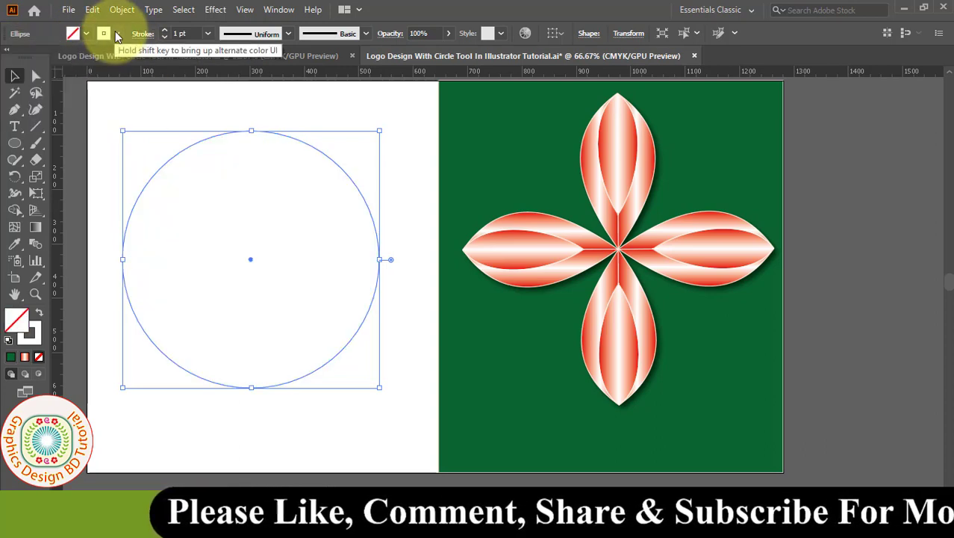
click(116, 33)
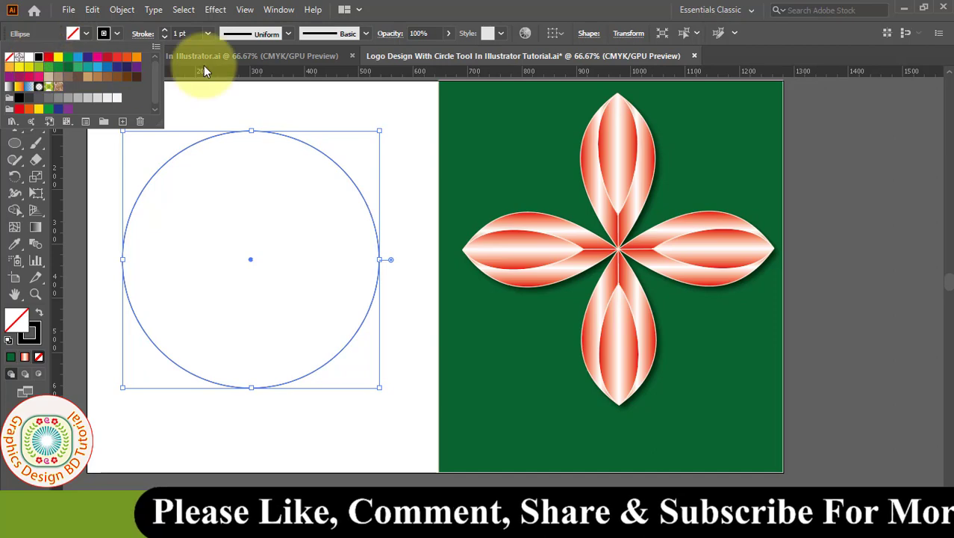
click(210, 31)
click(210, 33)
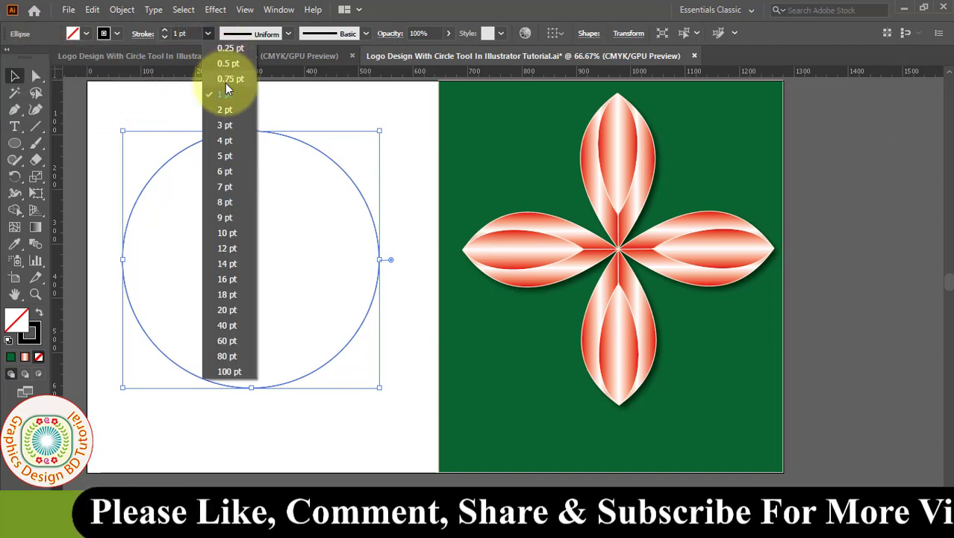
click(224, 94)
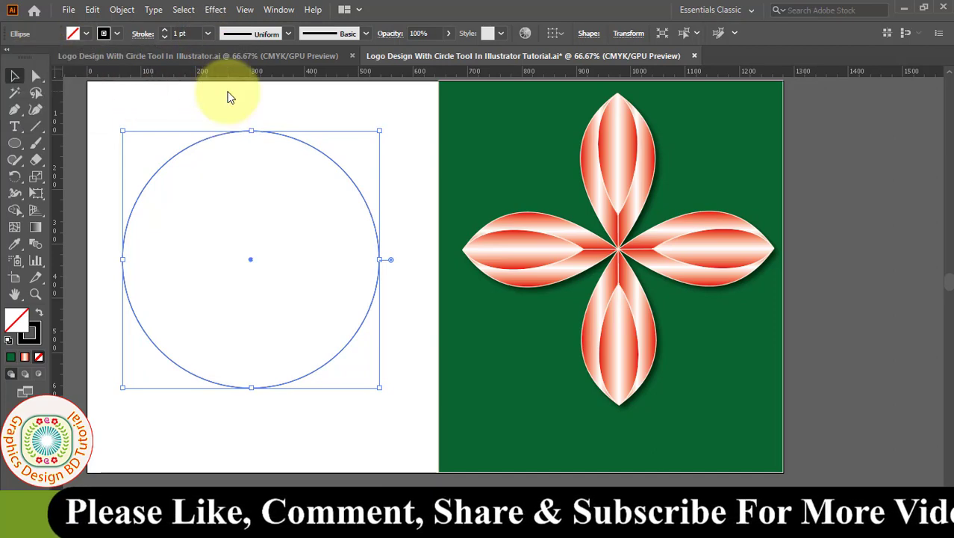
click(92, 9)
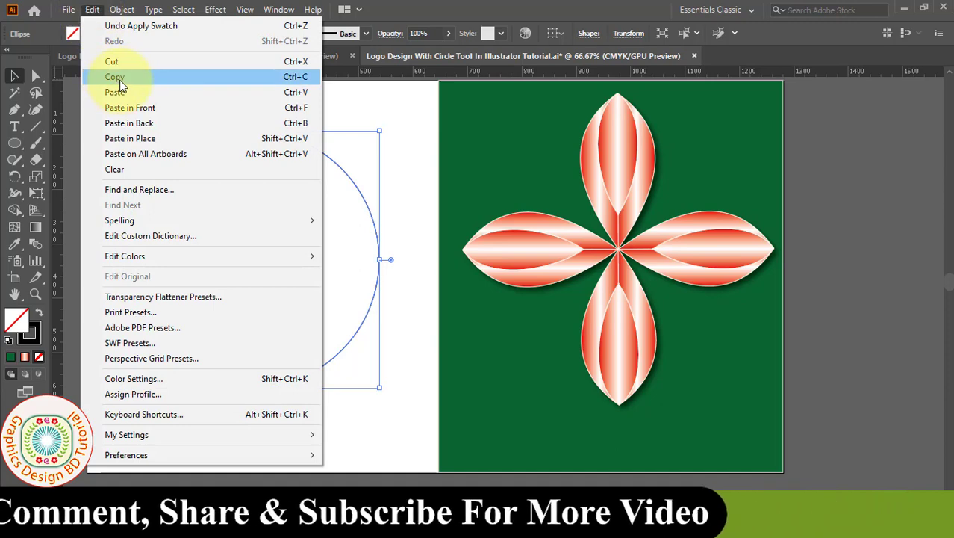
Paste a copy of the circle in front and scale it down about its centre to about 263.57 px wide.
click(116, 78)
click(92, 9)
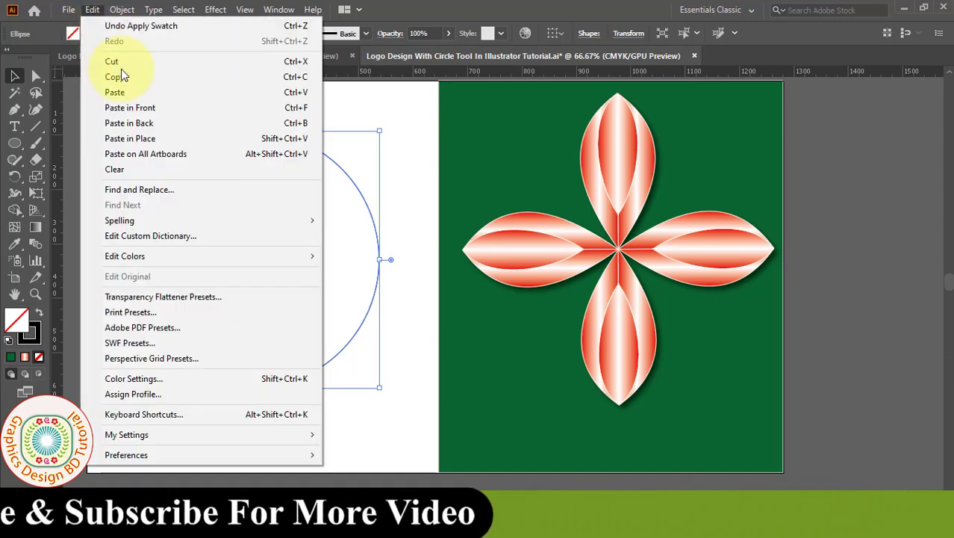
click(130, 107)
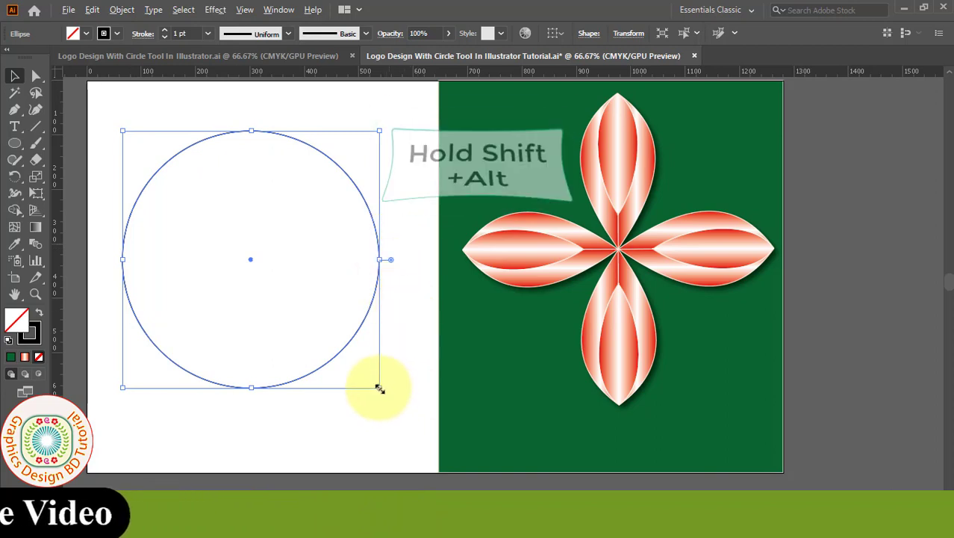
drag(381, 388, 333, 327)
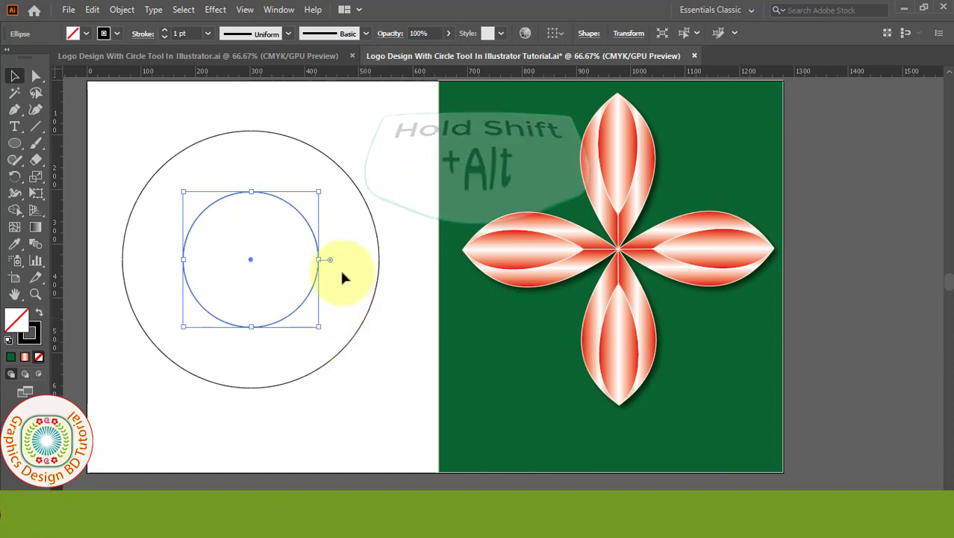
click(165, 128)
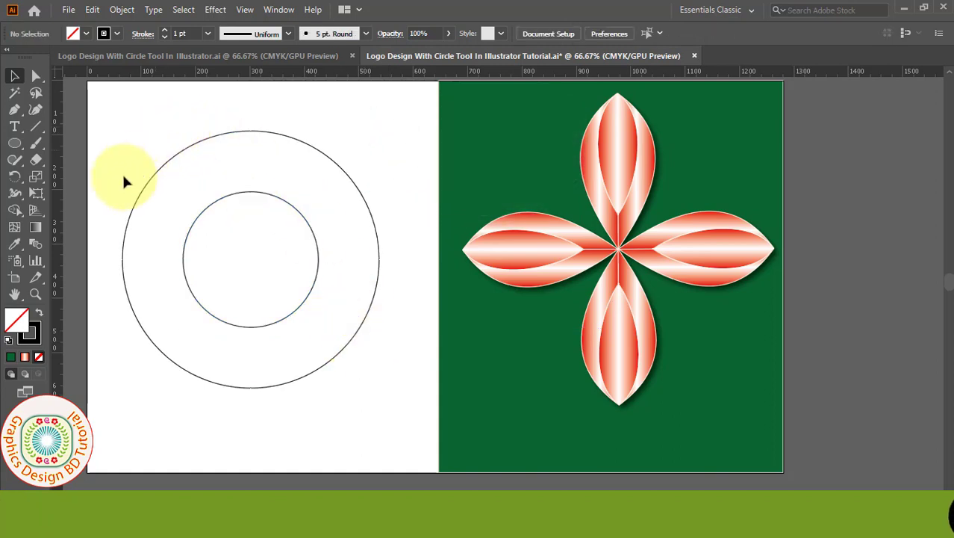
Draw a square from the circles' centre to the upper-left and select it with both circles.
click(18, 145)
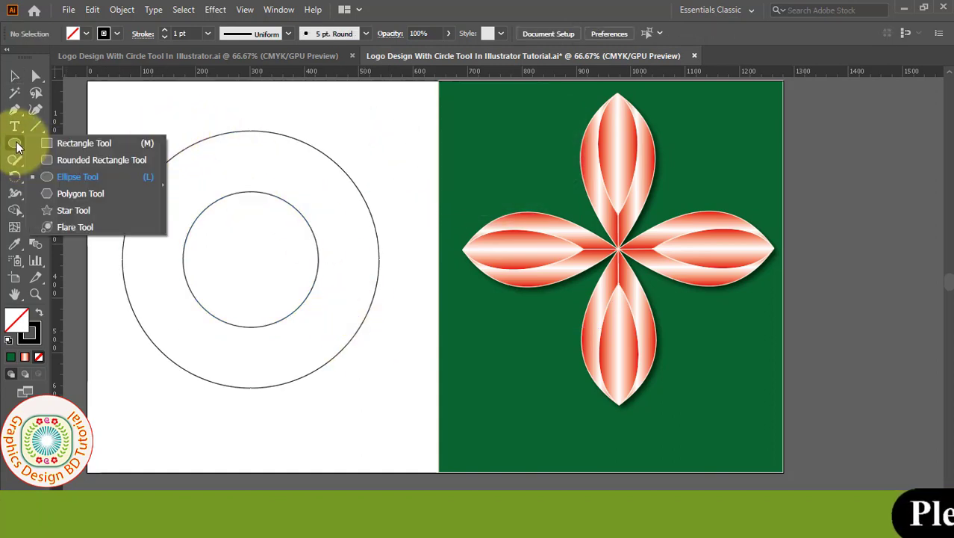
click(74, 147)
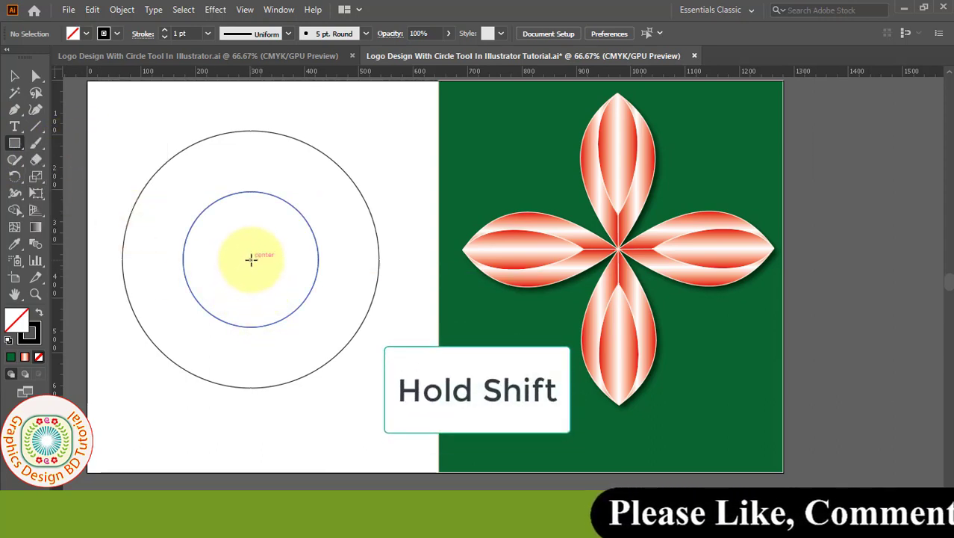
drag(250, 259, 159, 139)
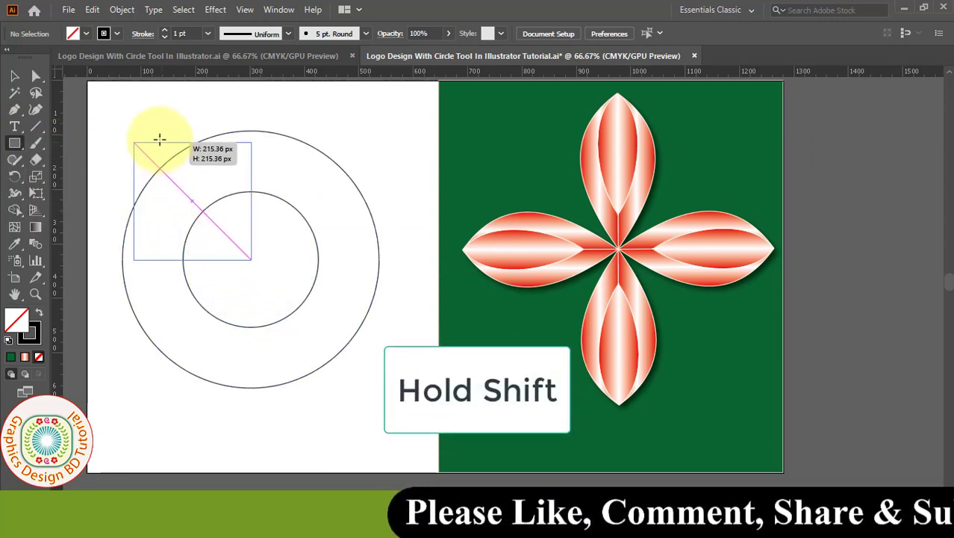
key(v)
mouse_move(159, 140)
mouse_down()
mouse_move(123, 131)
mouse_move(391, 404)
mouse_up()
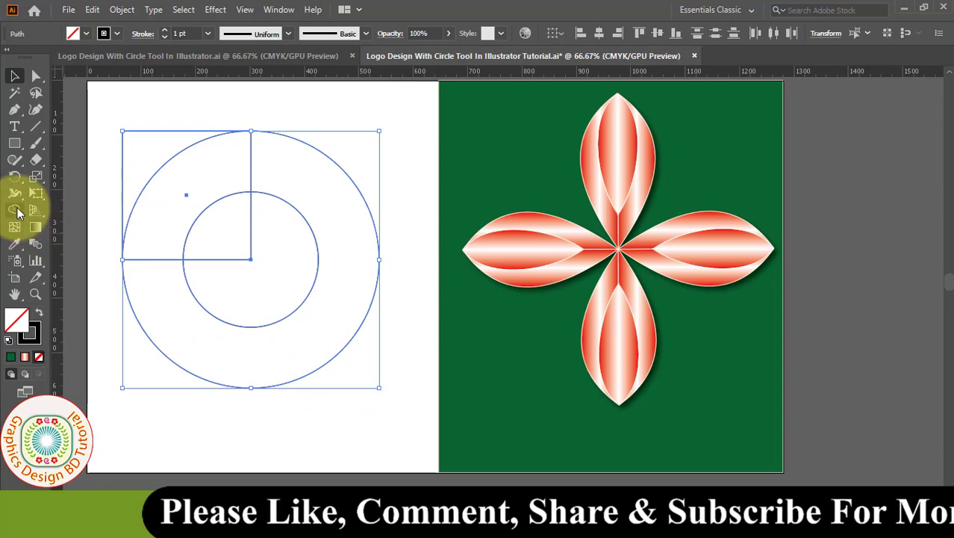
Delete the unwanted regions with the Shape Builder, leaving only the upper-left quarter-ring.
drag(19, 213, 70, 207)
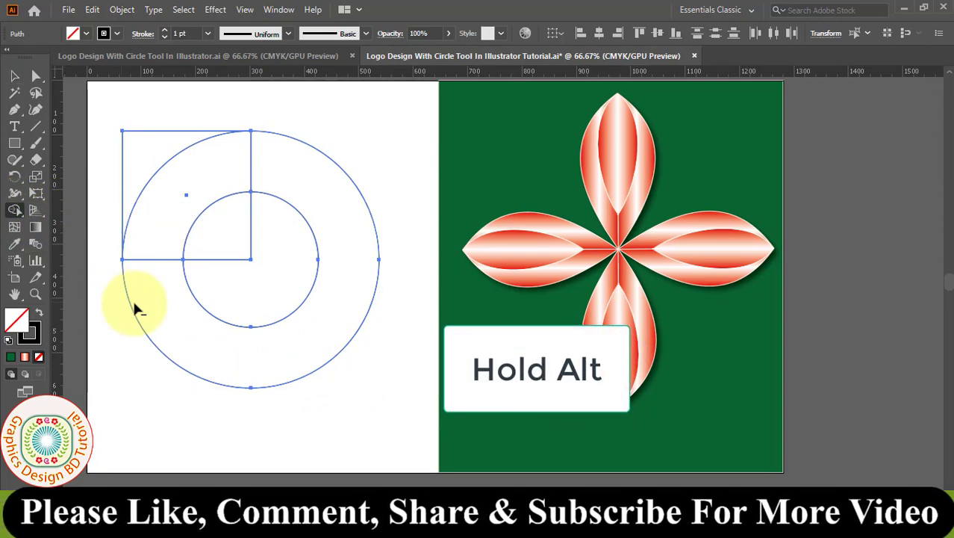
drag(135, 306, 326, 309)
drag(247, 254, 254, 185)
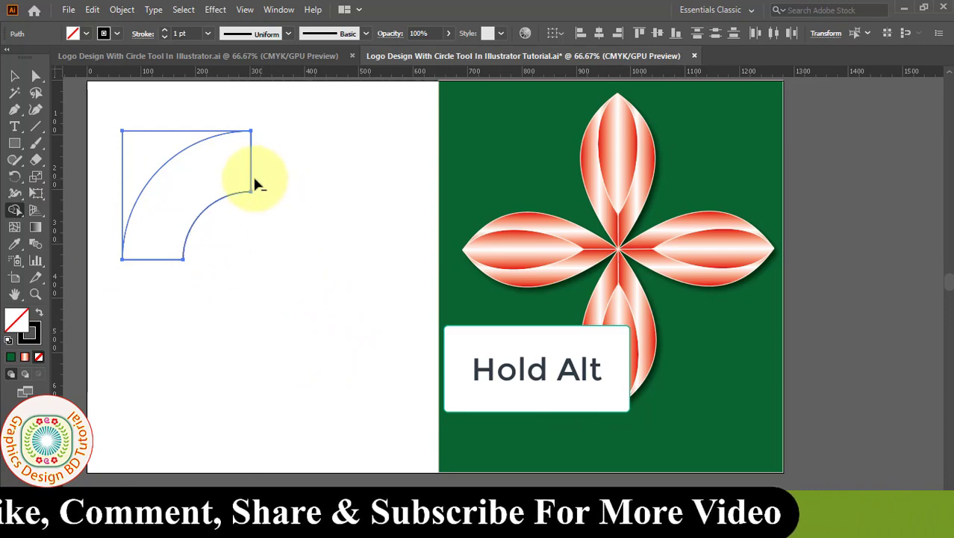
alt+click(132, 145)
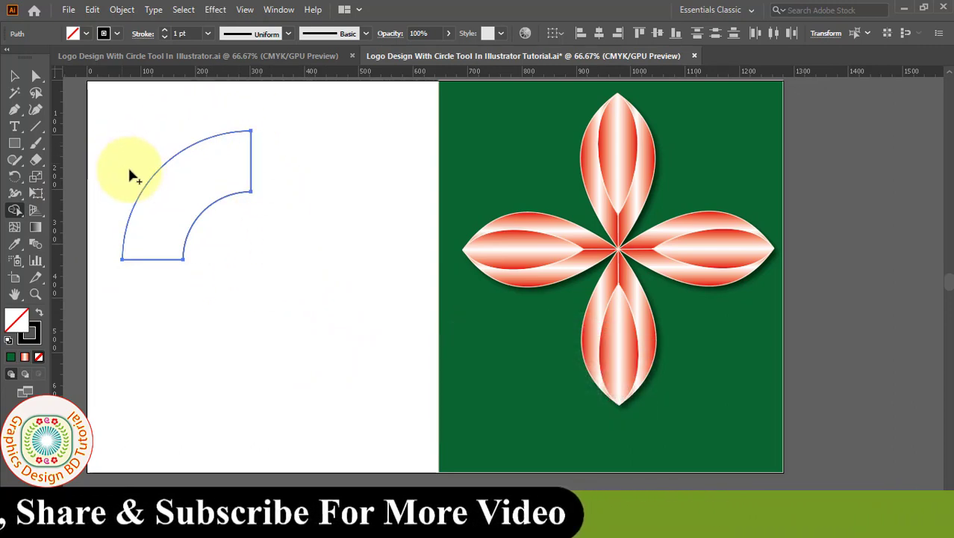
Reflect the quarter-ring across the vertical axis as a copy.
key(v)
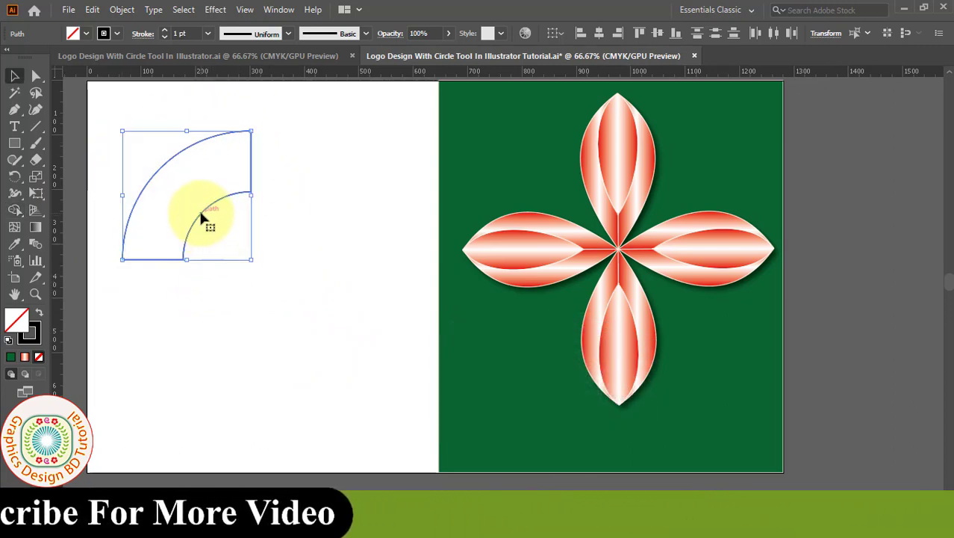
right_click(199, 208)
mouse_move(244, 416)
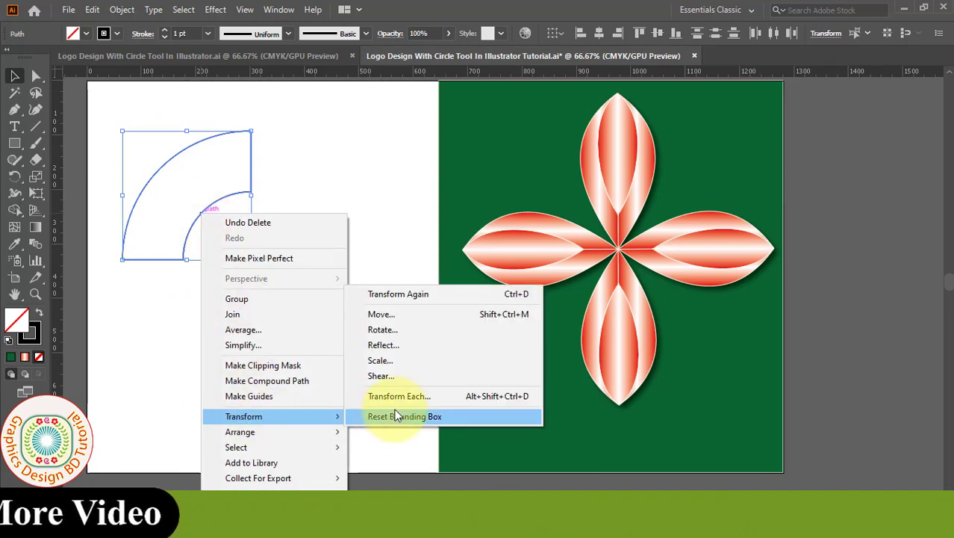
click(398, 345)
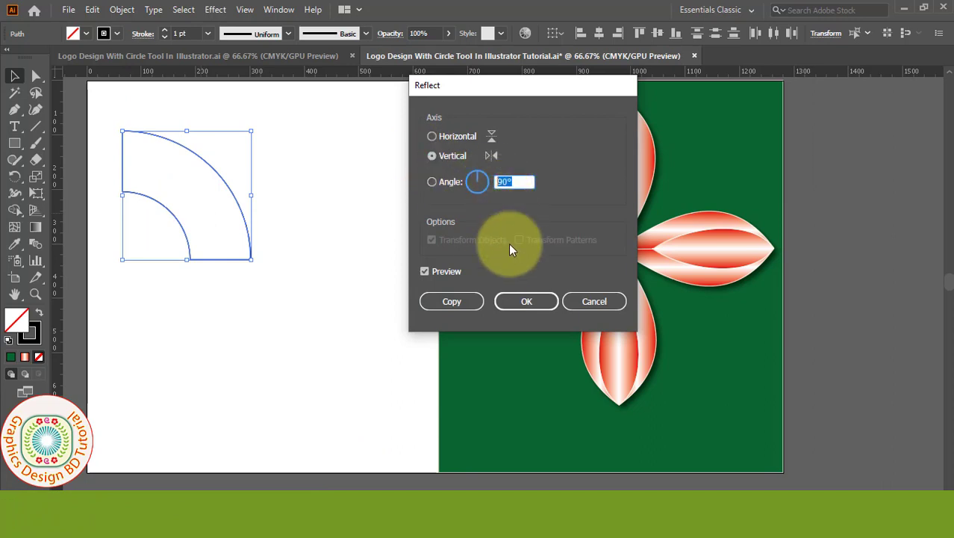
click(473, 305)
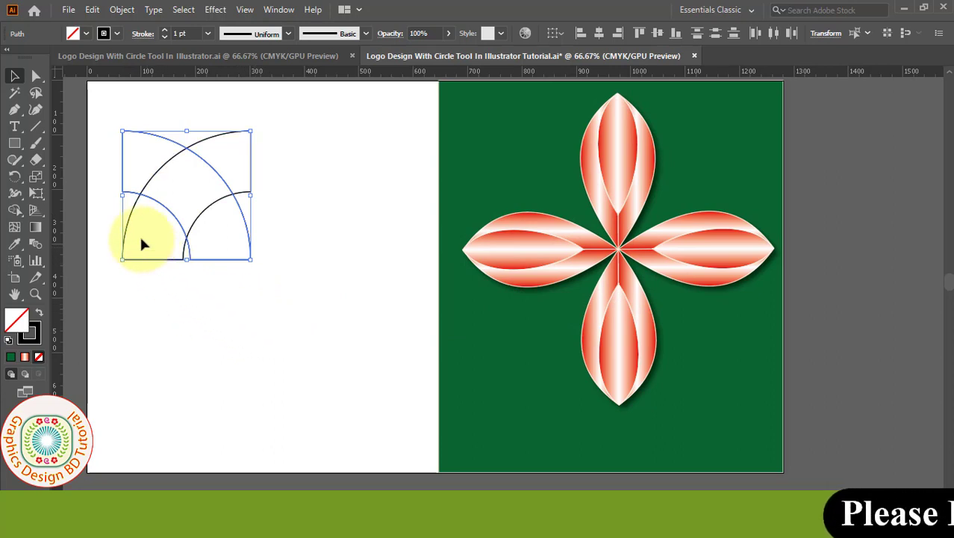
Shift the mirrored quarter-ring to the right and delete the leftover overlapping copy.
drag(141, 237, 190, 230)
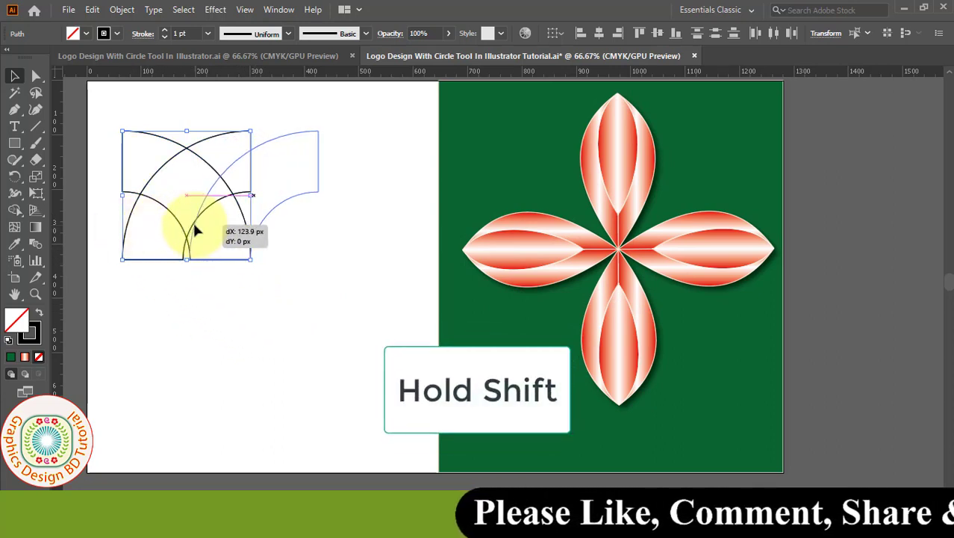
drag(198, 231, 196, 230)
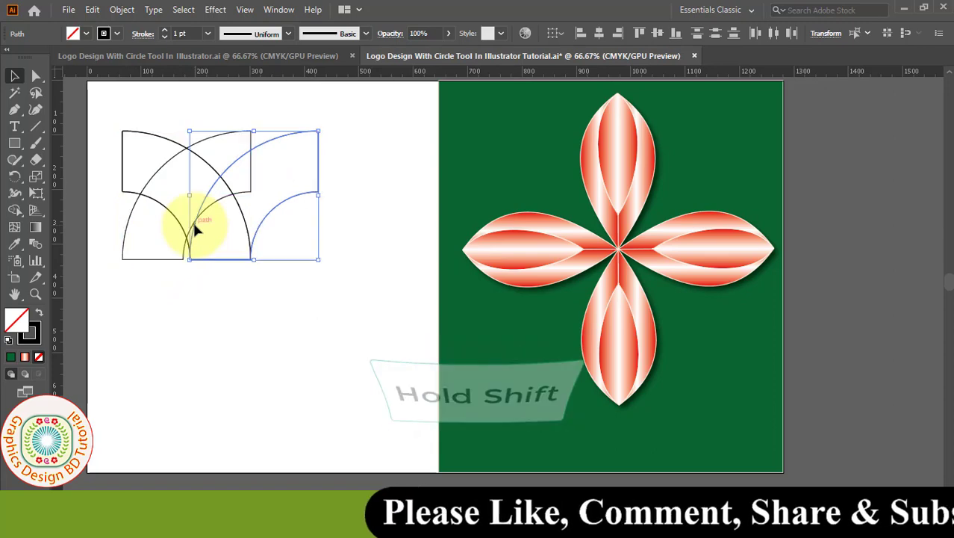
click(227, 326)
click(122, 248)
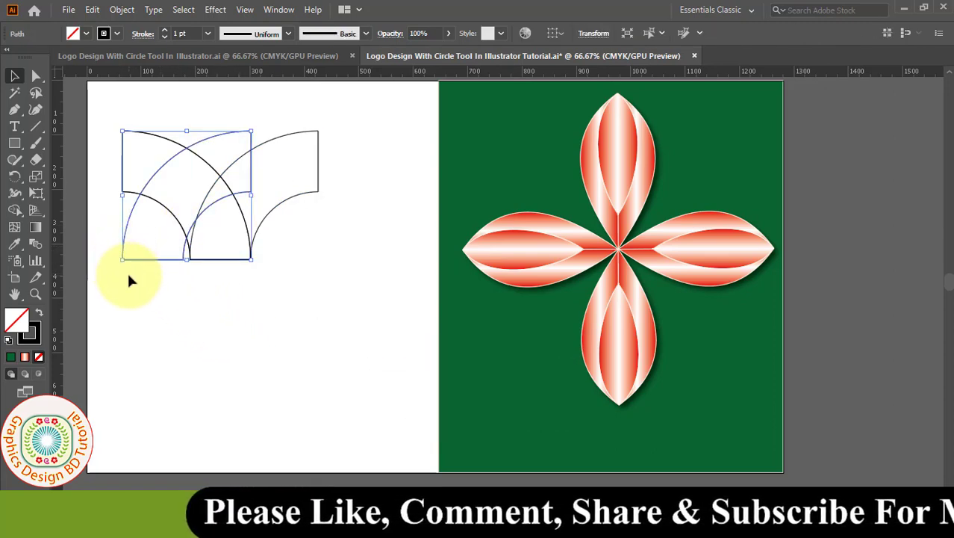
click(92, 9)
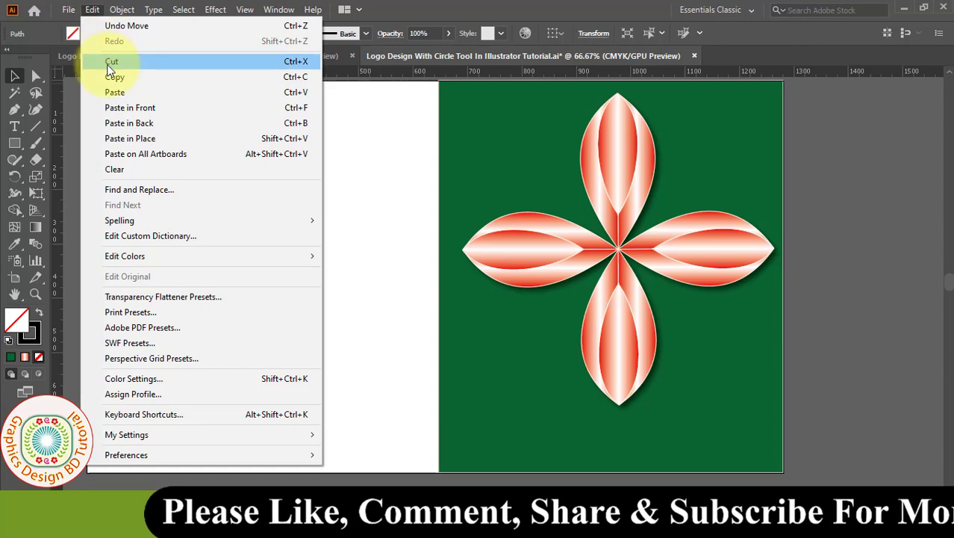
click(120, 169)
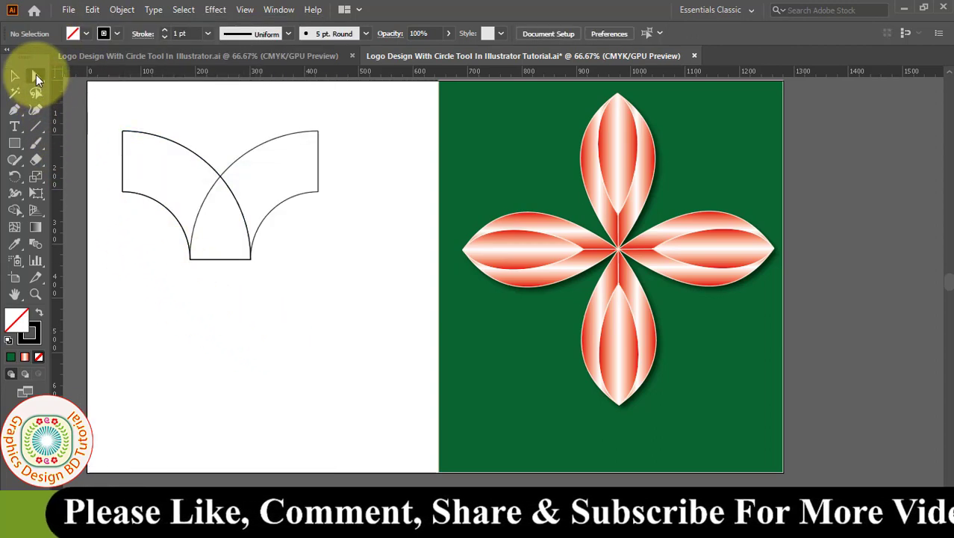
Merge the two bottom anchor points into one point with Horizontal Align Center.
drag(36, 76, 93, 76)
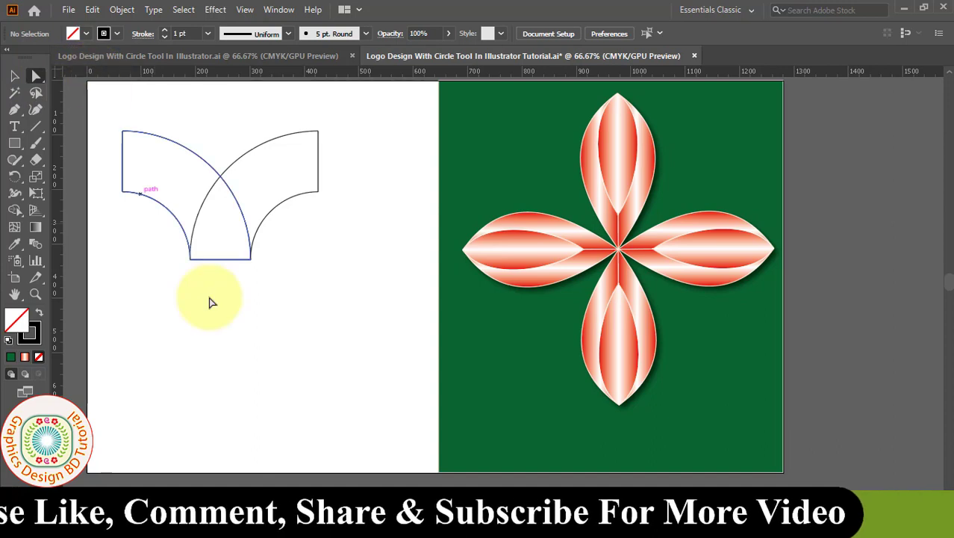
drag(266, 292, 170, 241)
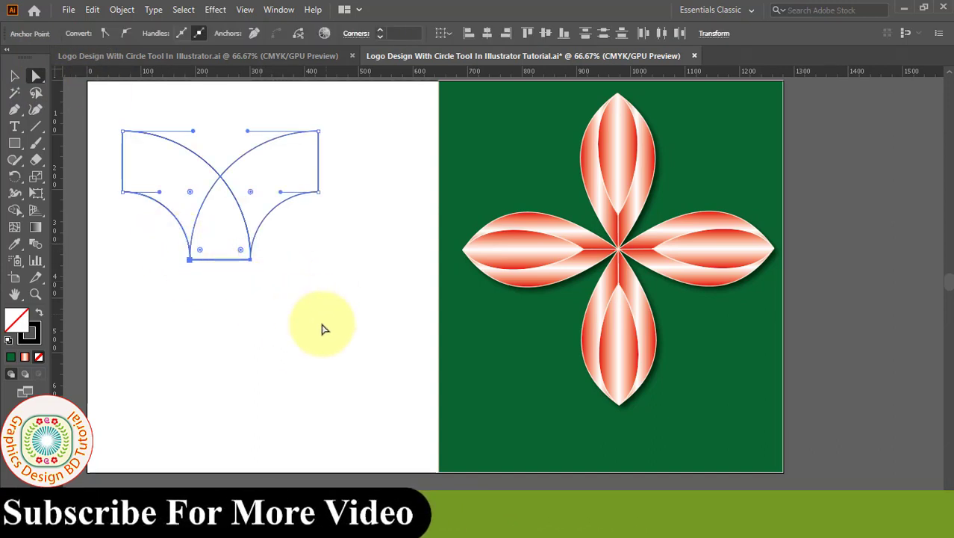
click(485, 37)
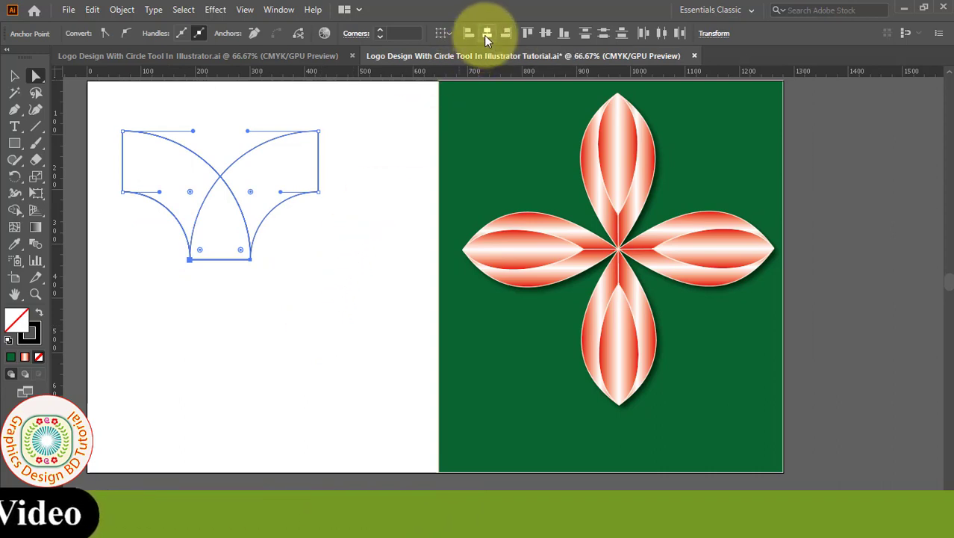
click(145, 251)
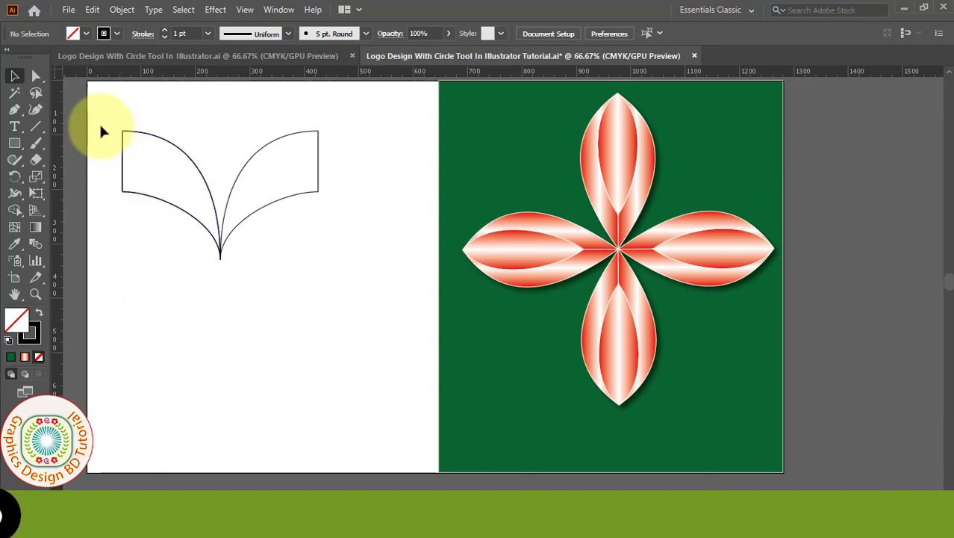
Rotate the left arc piece around its tip.
drag(150, 221, 150, 221)
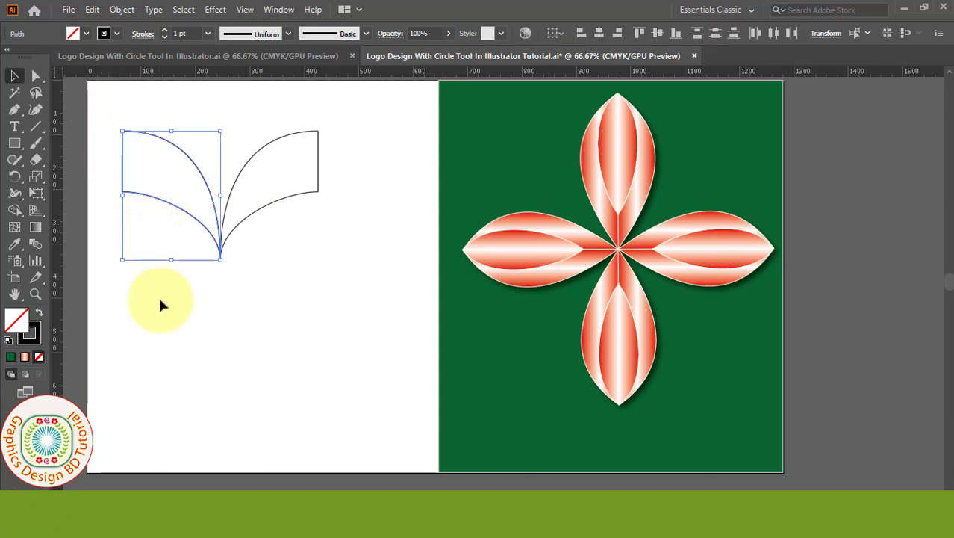
click(12, 177)
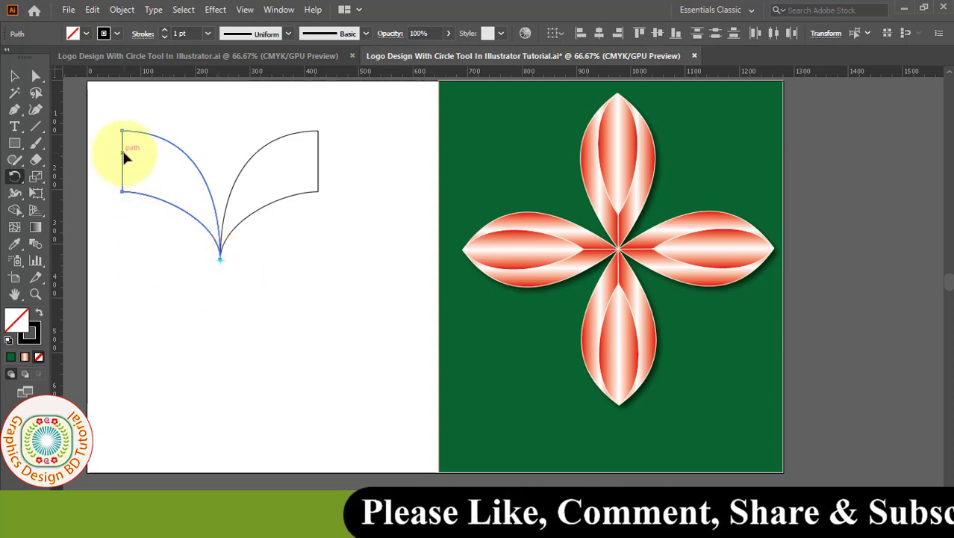
drag(125, 161, 281, 240)
Rotate both pieces 235° and nudge them about 61 px to the left.
key(v)
mouse_move(197, 157)
mouse_down()
mouse_move(307, 287)
mouse_move(345, 314)
mouse_up()
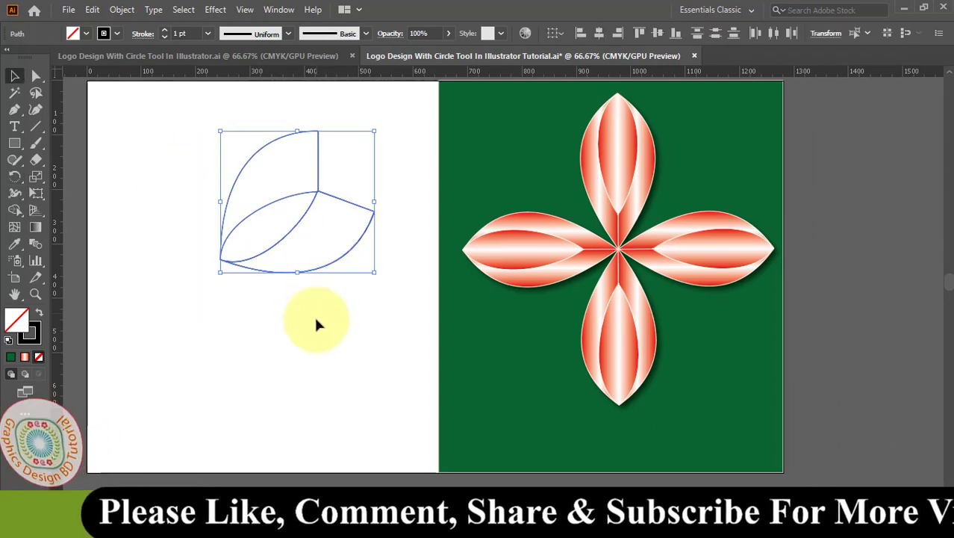
click(18, 175)
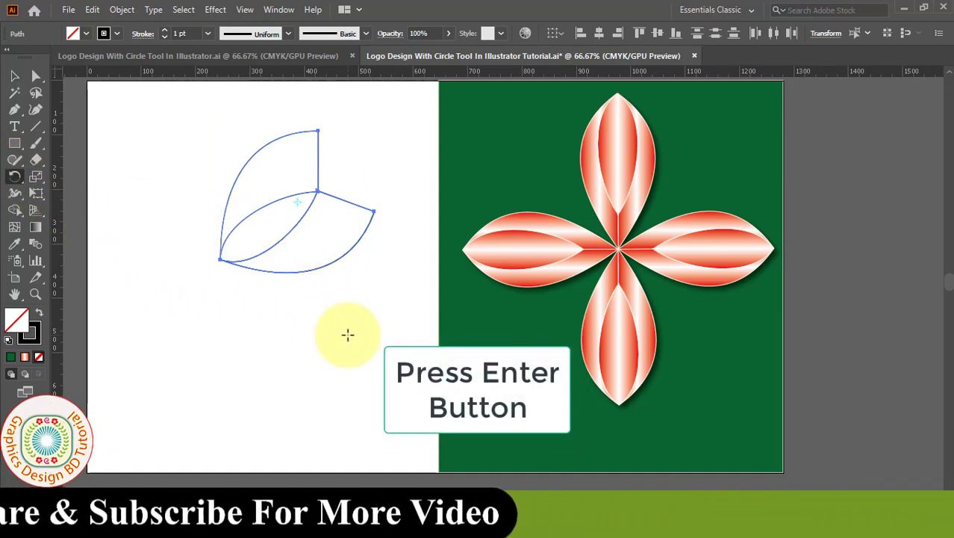
key(Return)
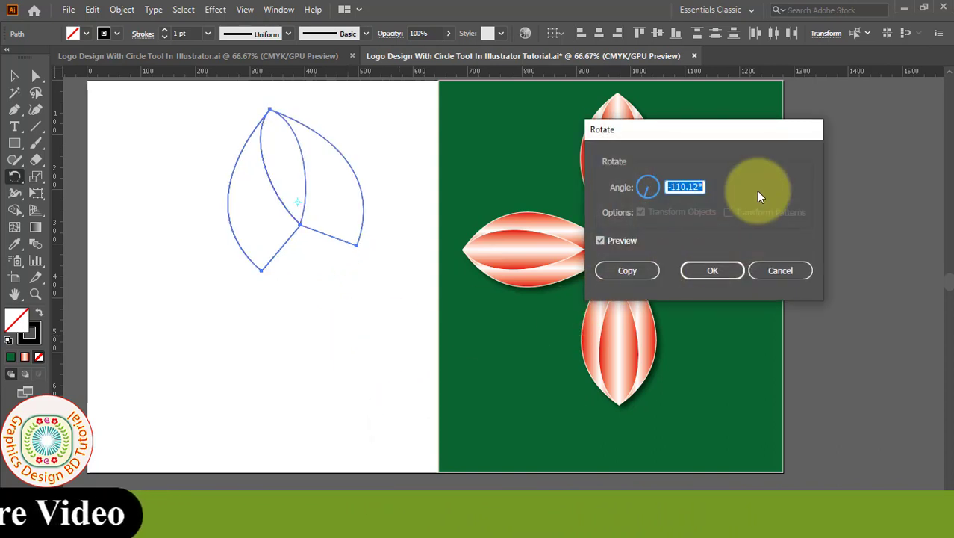
text(23)
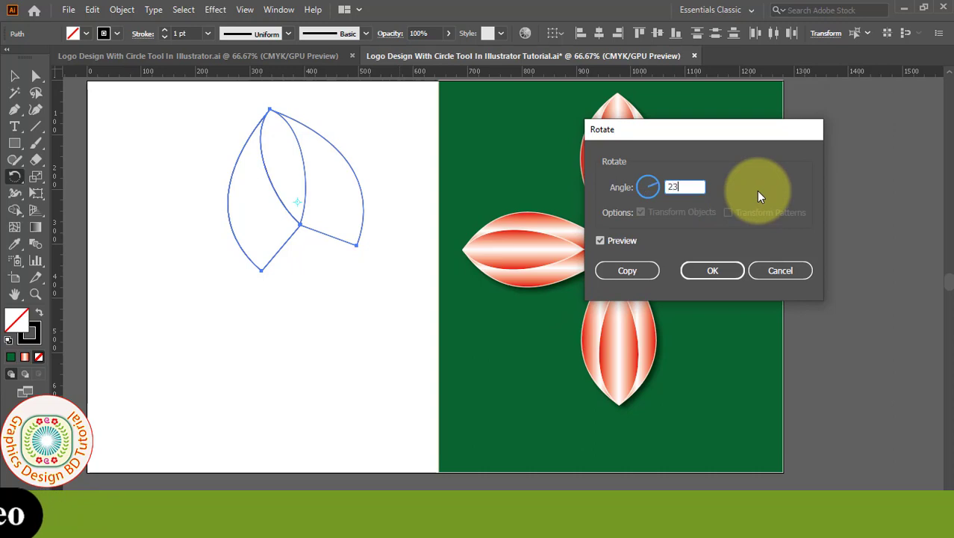
text(5)
click(602, 240)
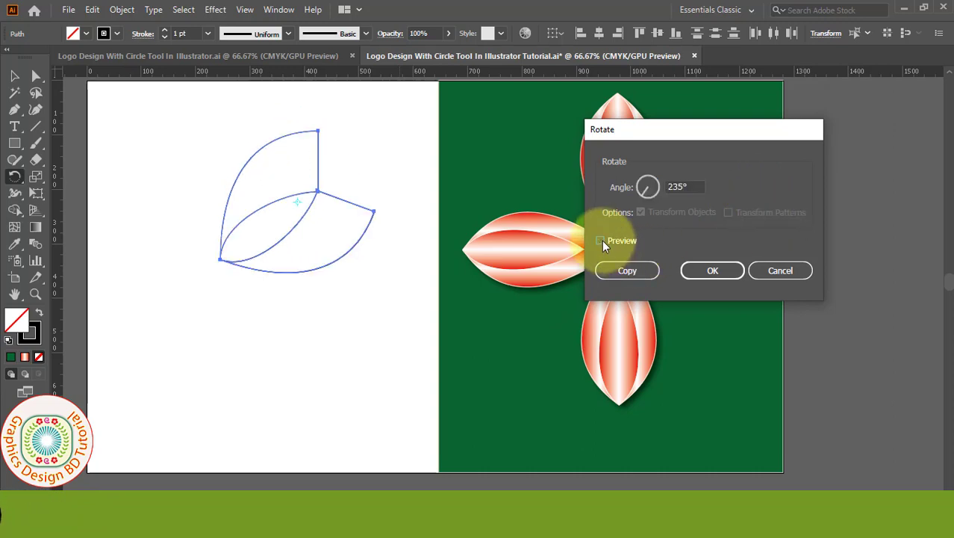
click(601, 240)
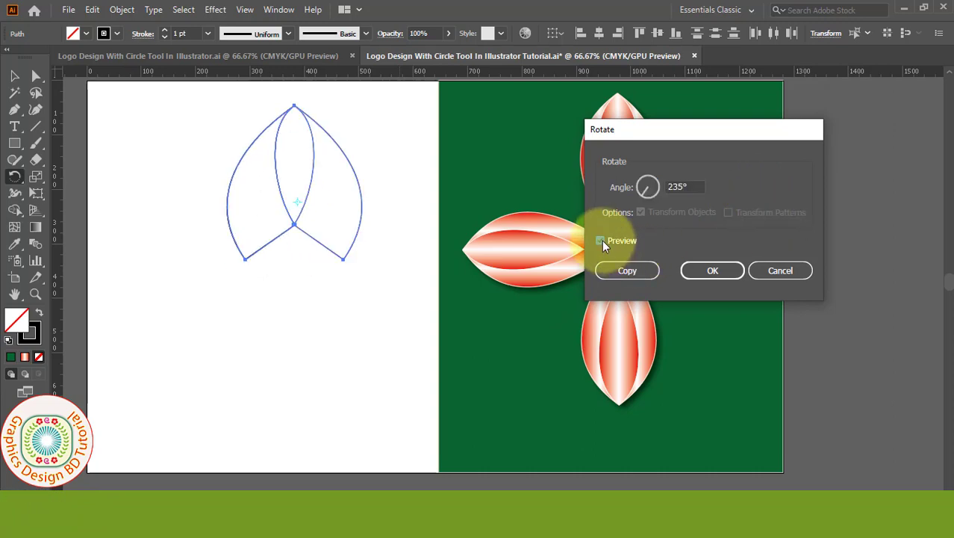
click(718, 270)
key(v)
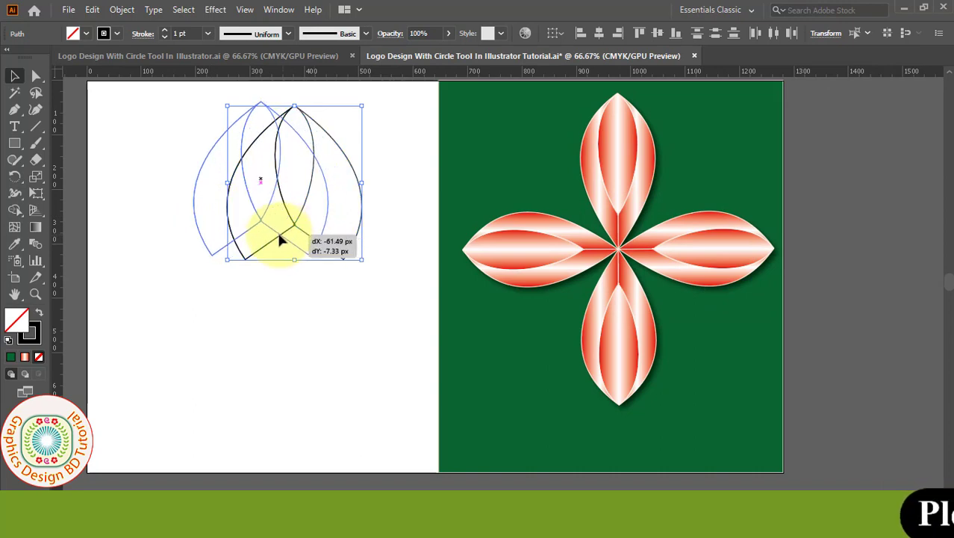
drag(281, 239, 278, 237)
click(106, 202)
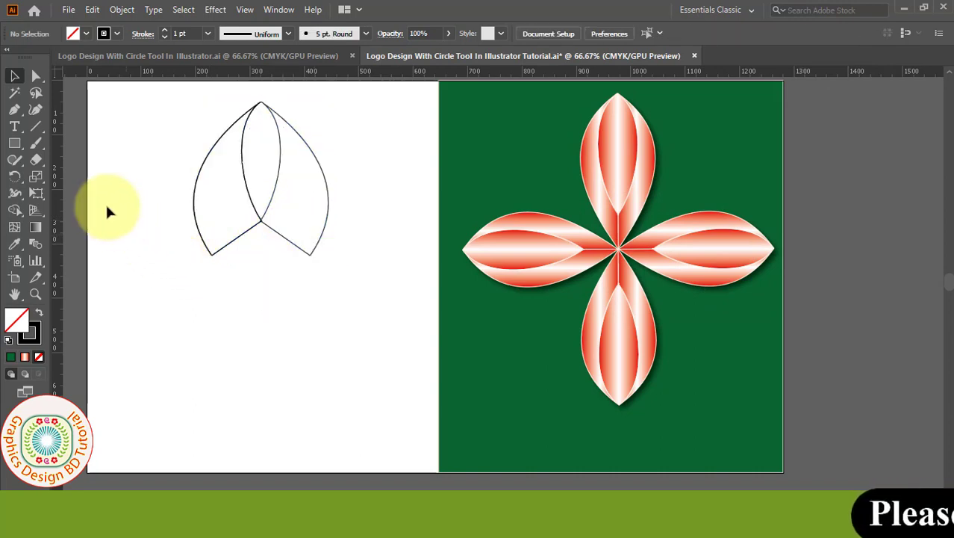
Draw a white-filled rectangle enclosing the petals, select it with them and send everything to the back.
click(16, 144)
click(77, 144)
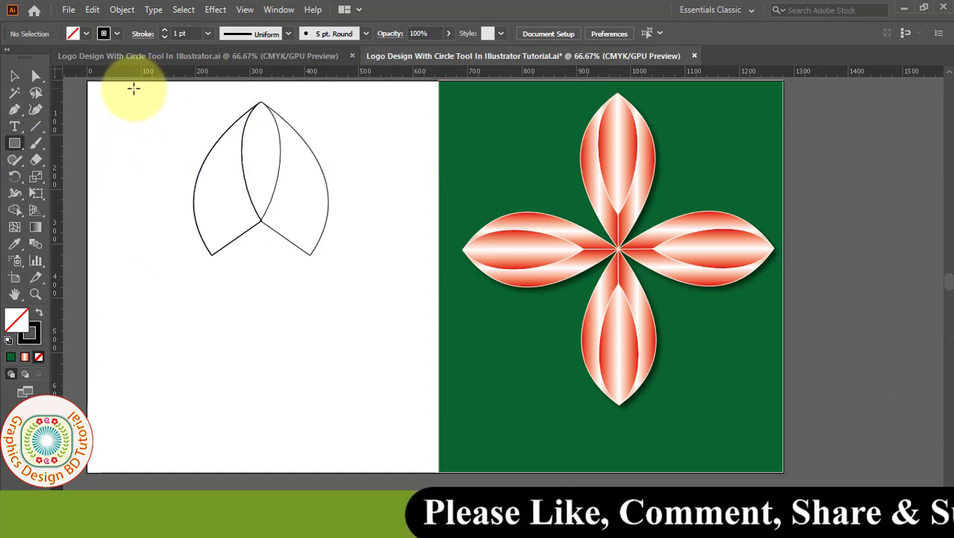
drag(130, 84, 387, 314)
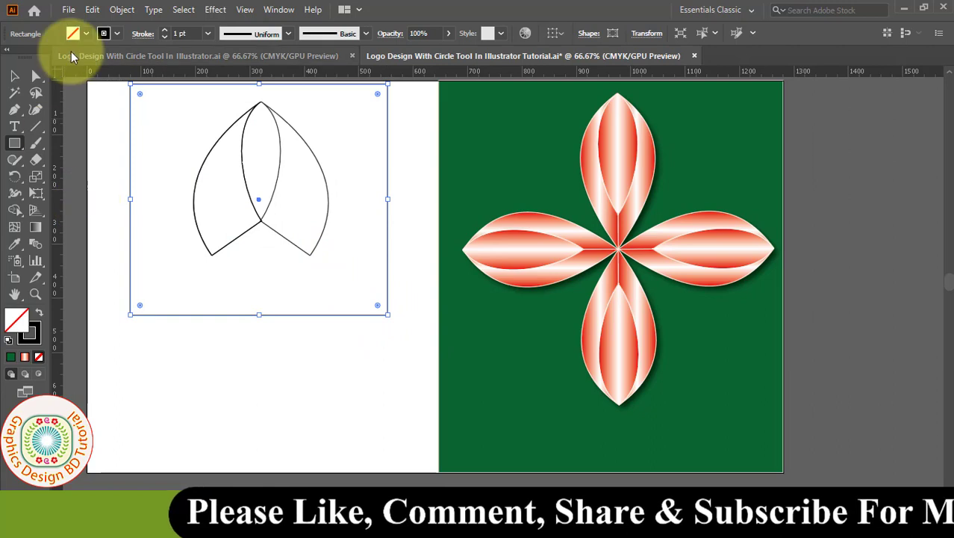
click(86, 35)
click(28, 57)
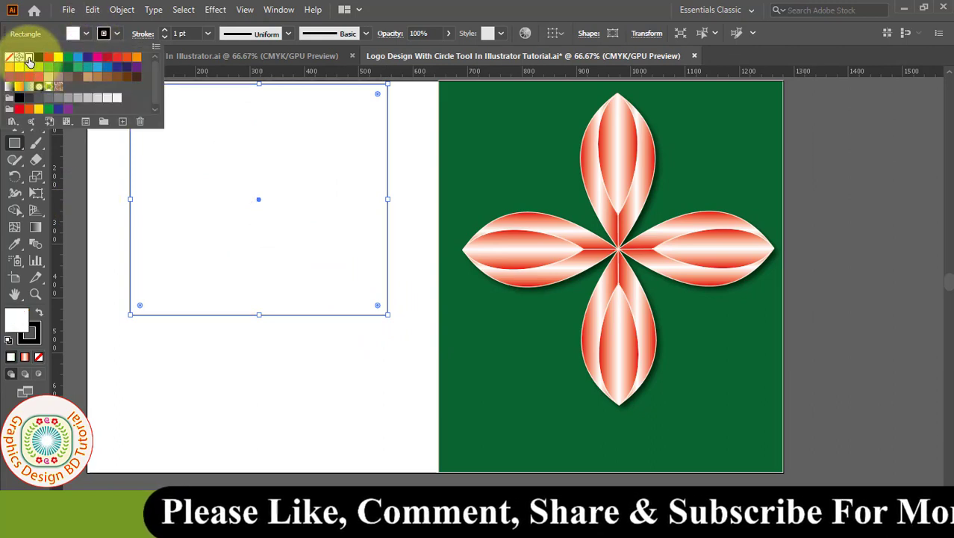
key(v)
drag(106, 97, 400, 328)
key(ctrl+shift+bracketleft)
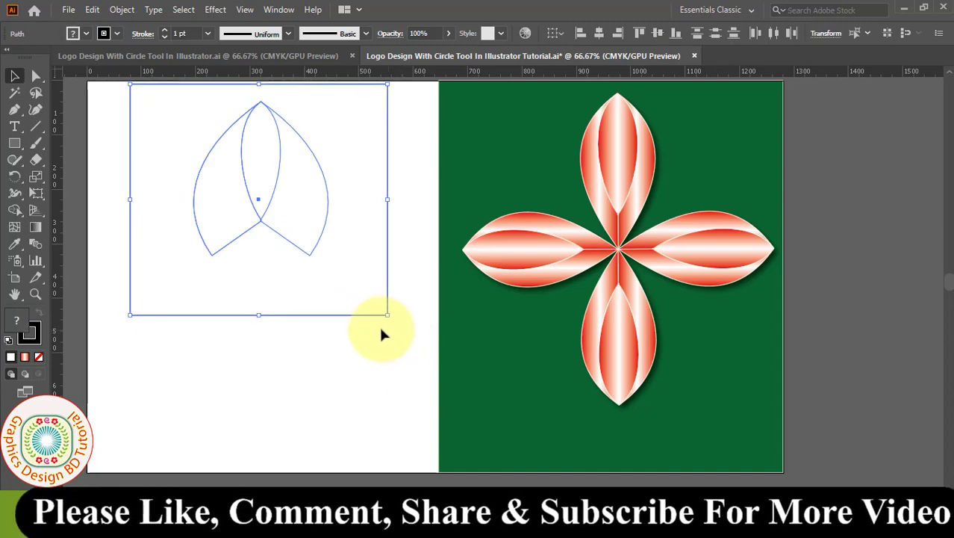
Divide the rectangle and petals into separate pieces with Pathfinder Divide.
click(278, 9)
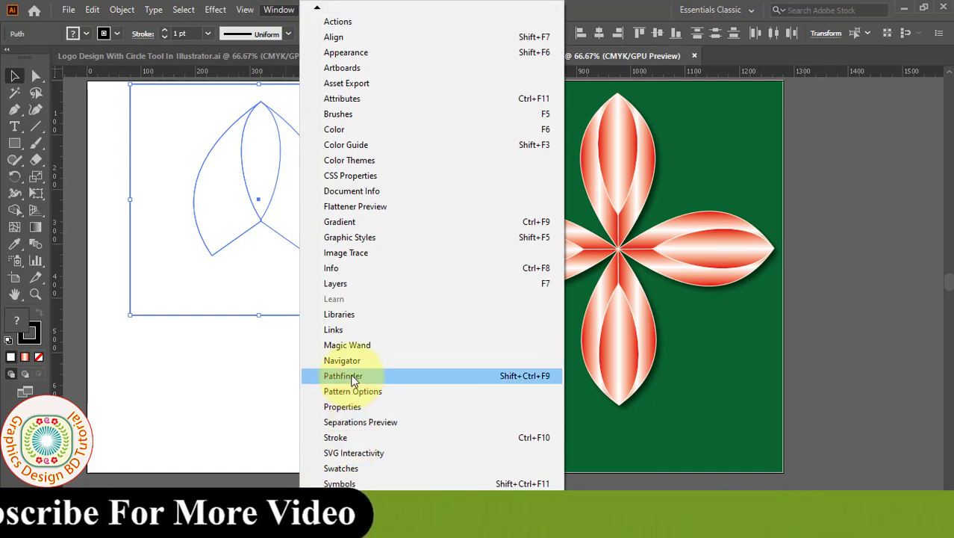
click(345, 372)
drag(781, 77, 512, 79)
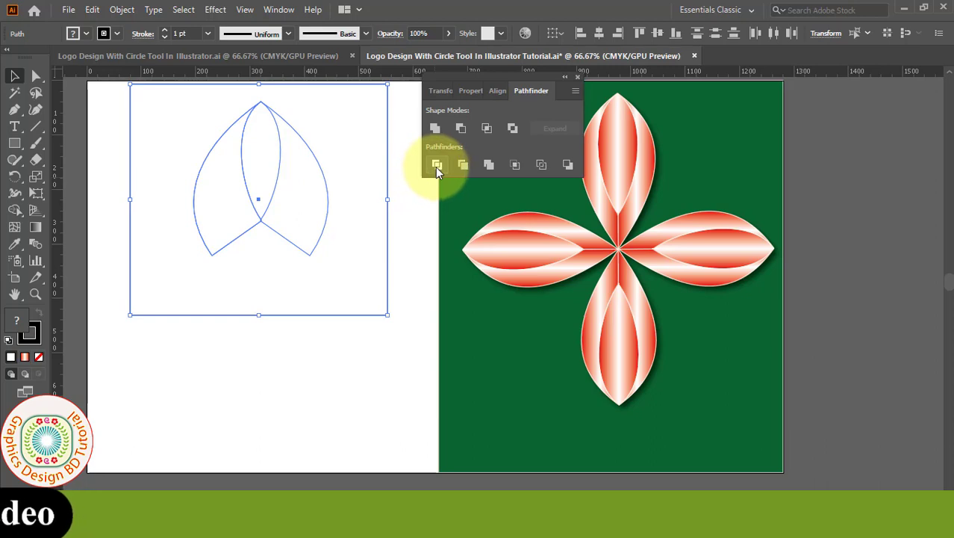
click(437, 166)
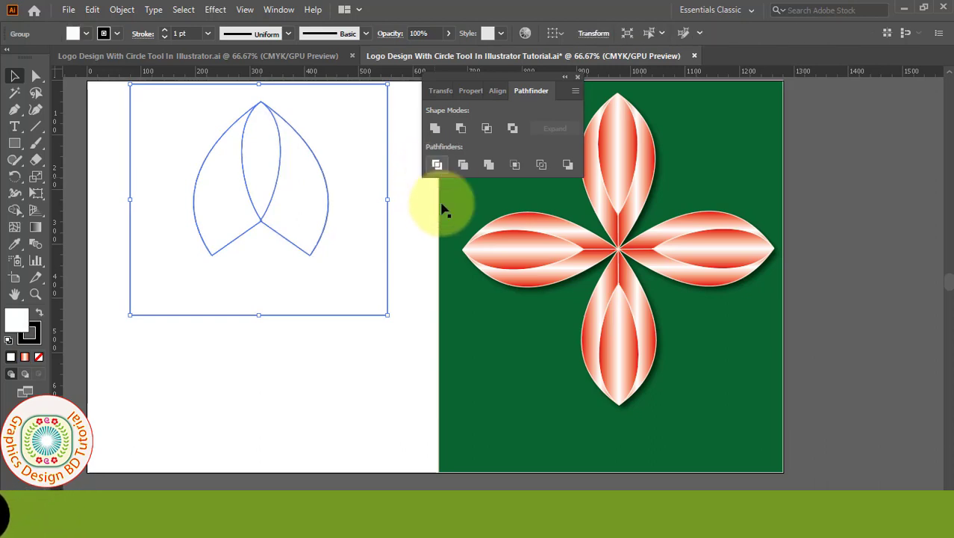
click(577, 78)
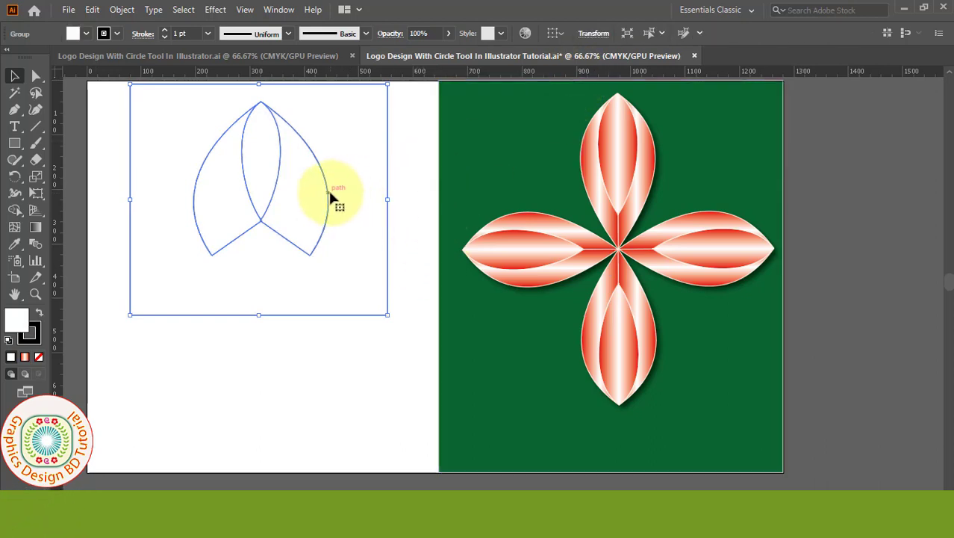
Ungroup the divided pieces and delete the leftover rectangle piece.
right_click(329, 196)
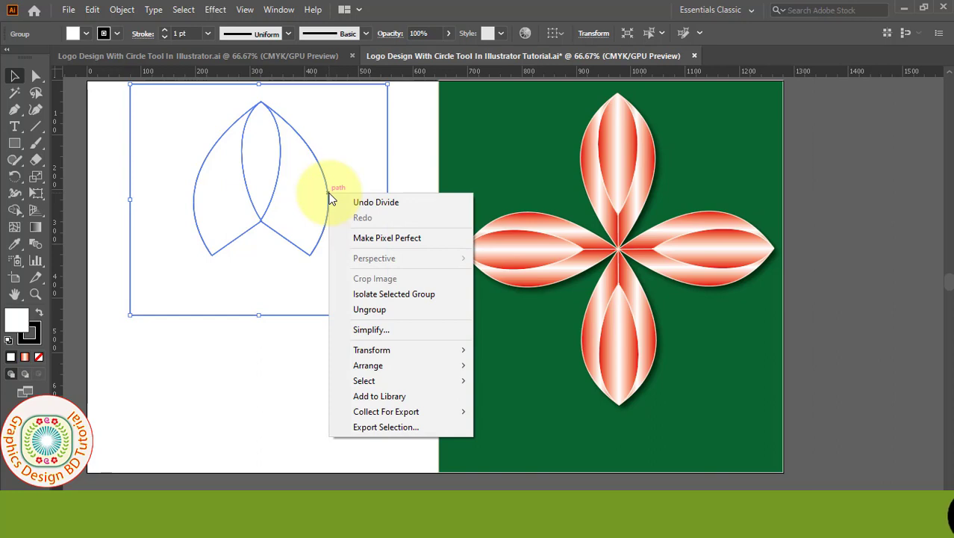
click(365, 309)
click(320, 365)
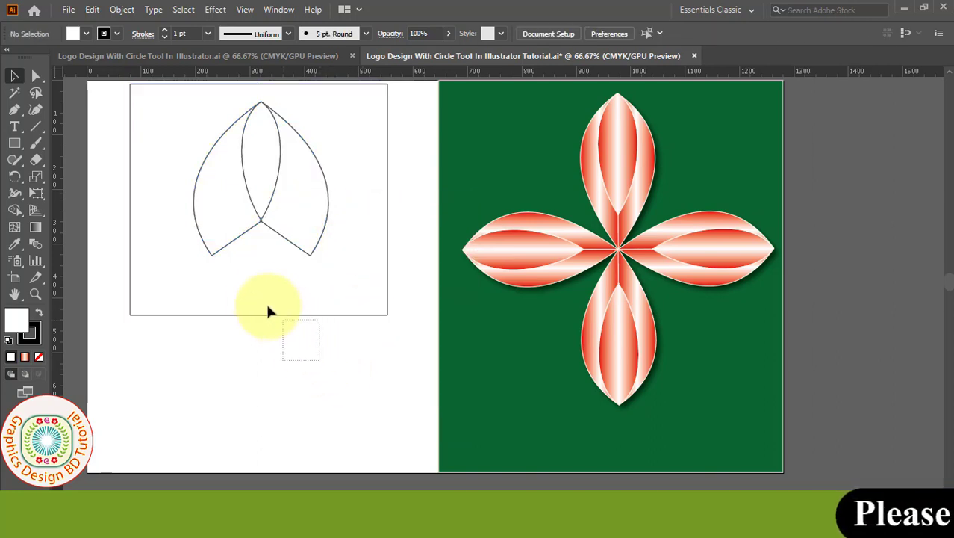
drag(244, 290, 244, 291)
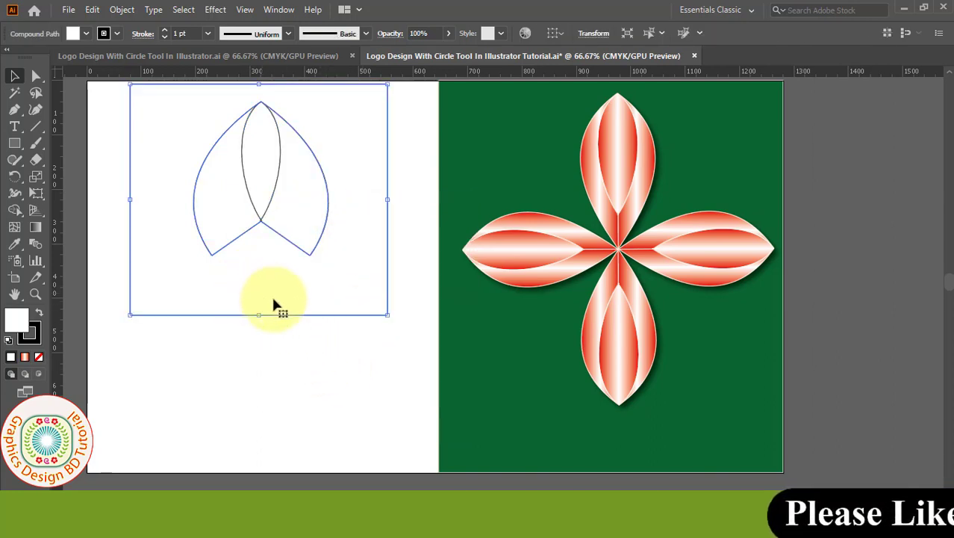
click(93, 9)
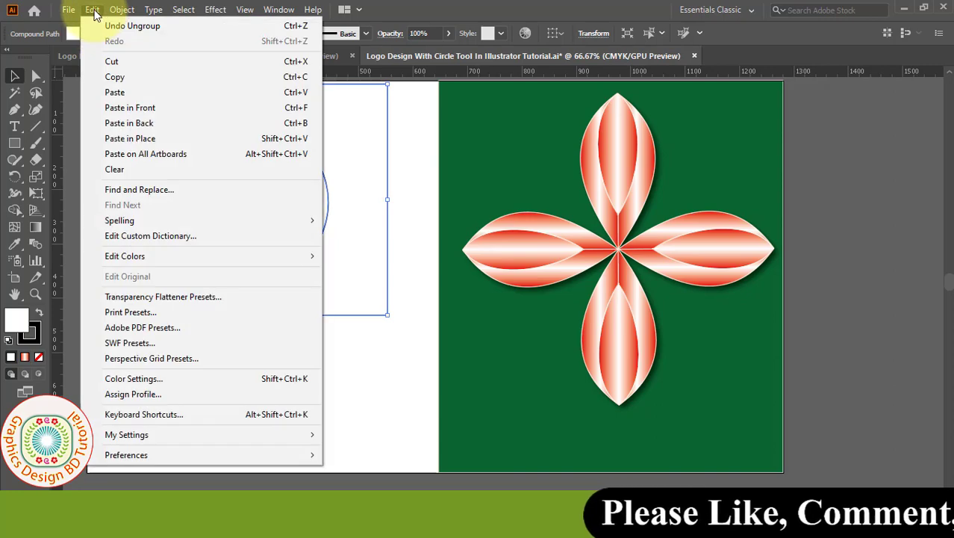
click(131, 170)
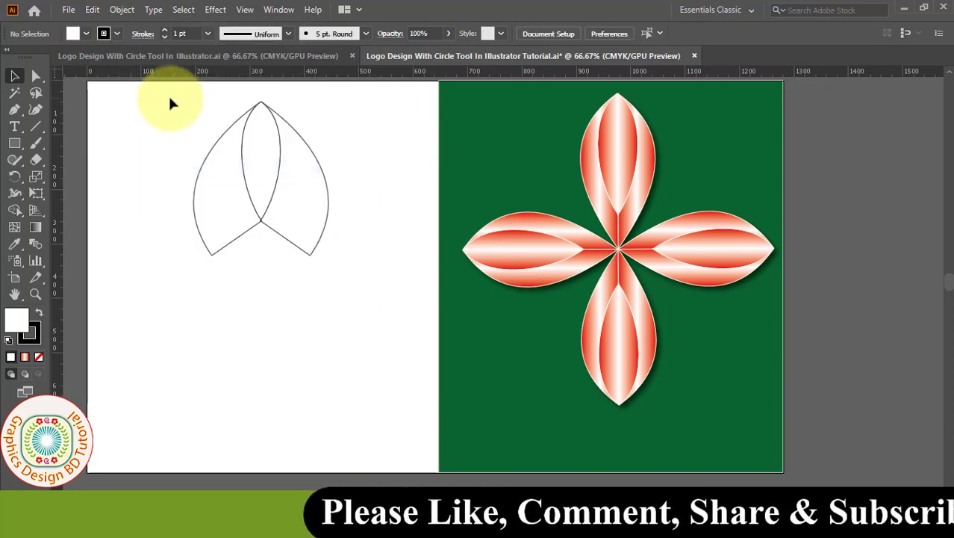
drag(171, 98, 354, 268)
click(218, 295)
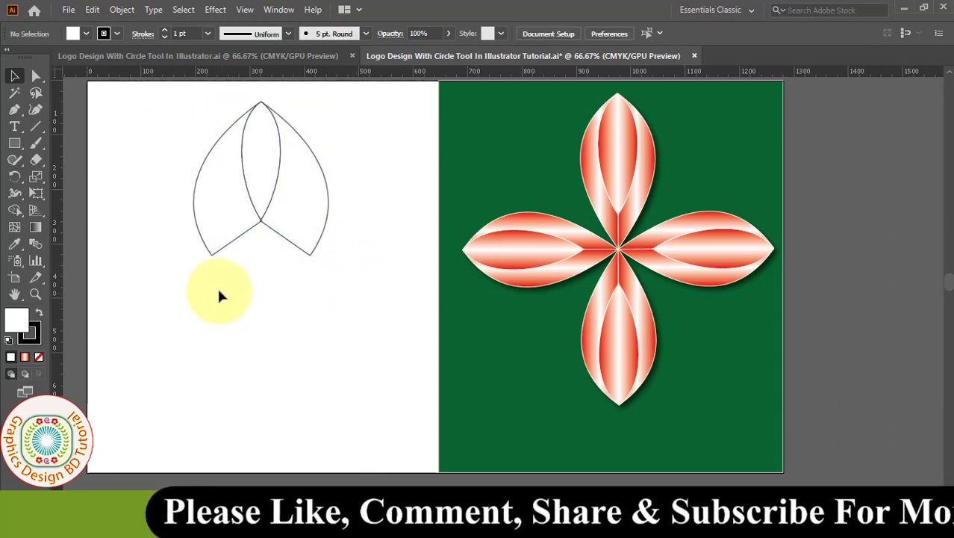
Align both petals' bottom anchor points to a single centred point with Horizontal Align Center.
click(36, 80)
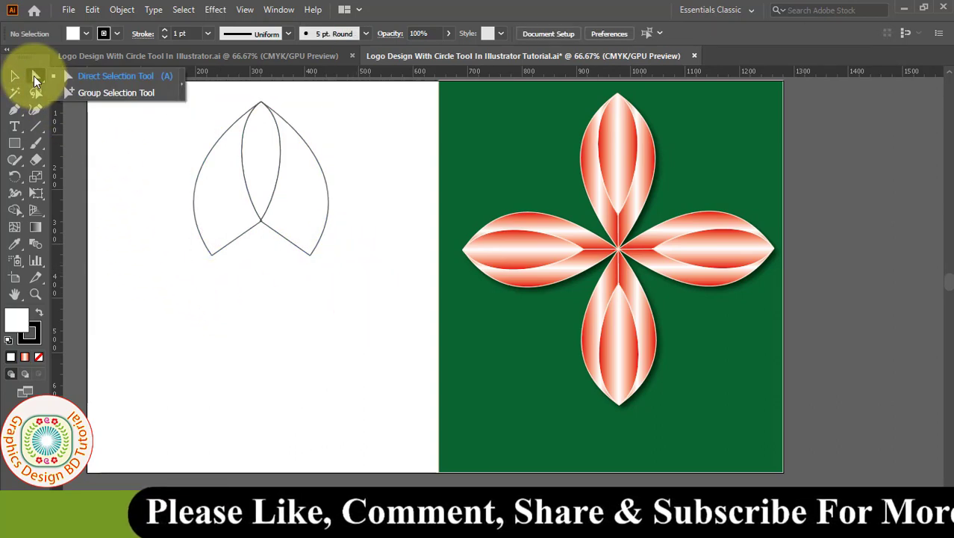
click(93, 76)
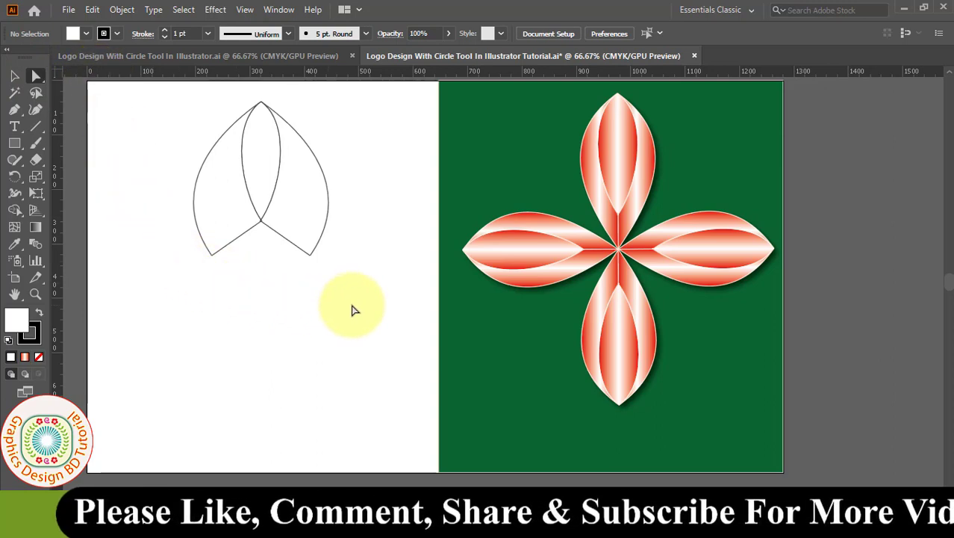
mouse_move(349, 309)
mouse_down()
mouse_move(183, 246)
mouse_move(188, 253)
mouse_up()
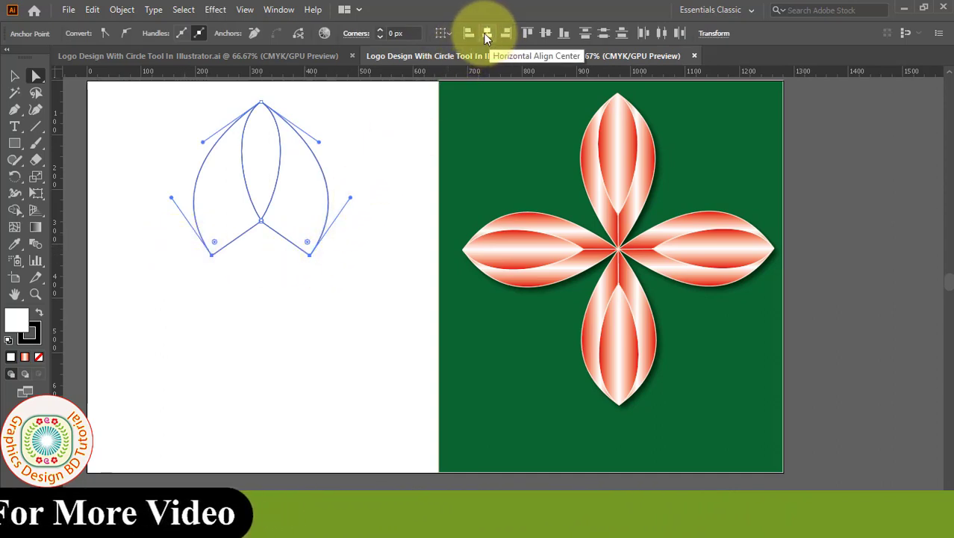
click(485, 34)
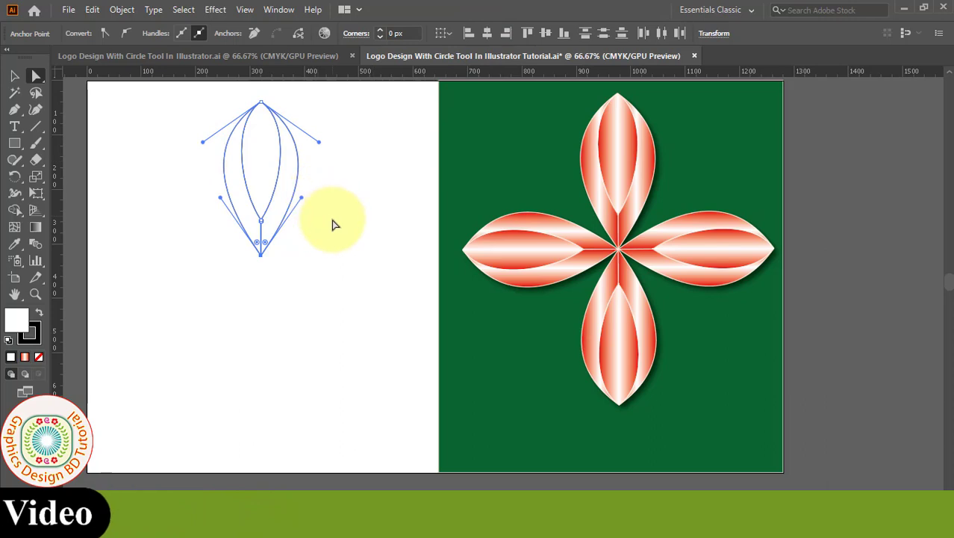
Group the two leaf paths together.
key(v)
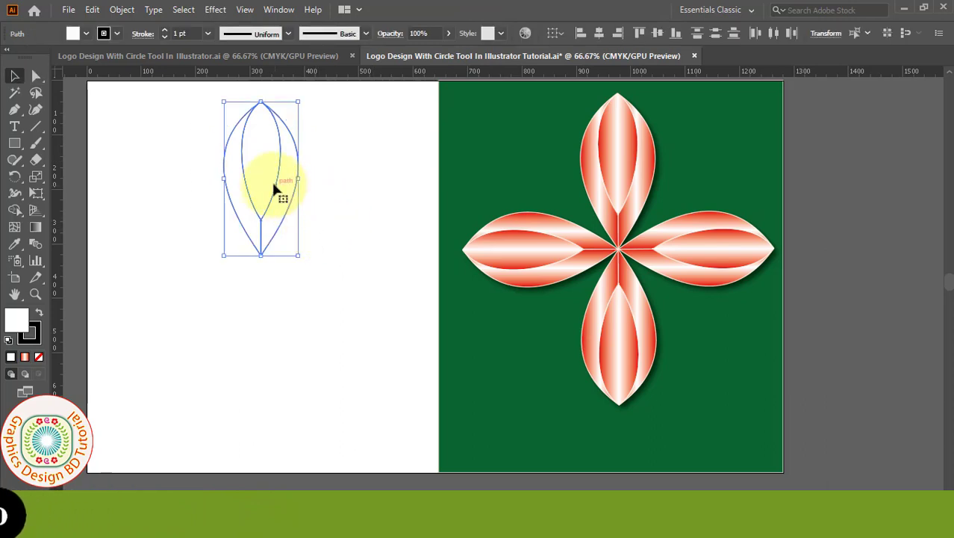
right_click(275, 190)
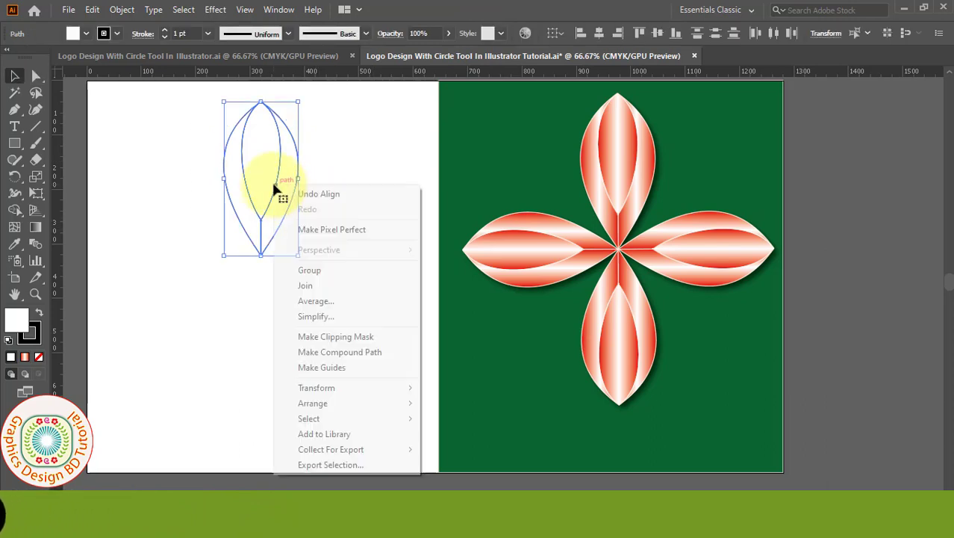
click(309, 270)
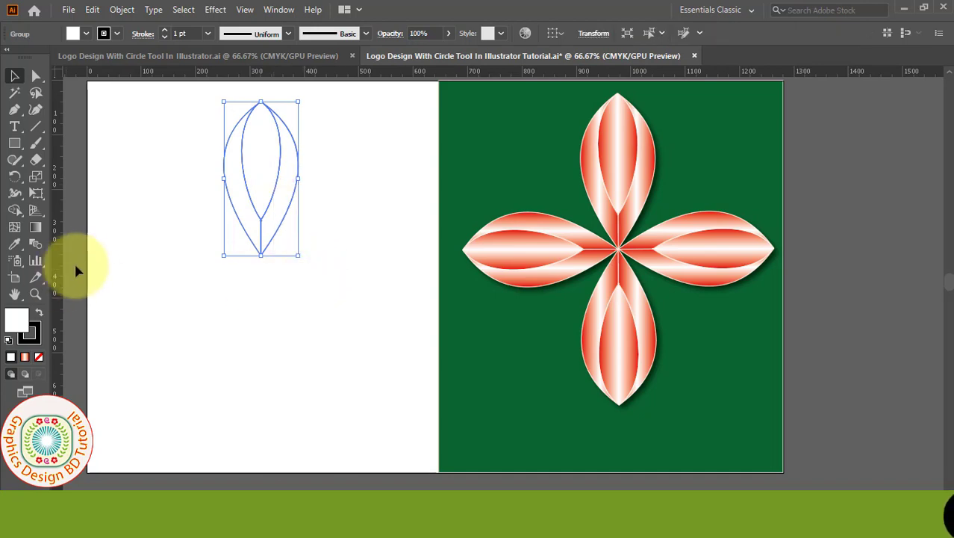
scroll(112, 295, right, 1)
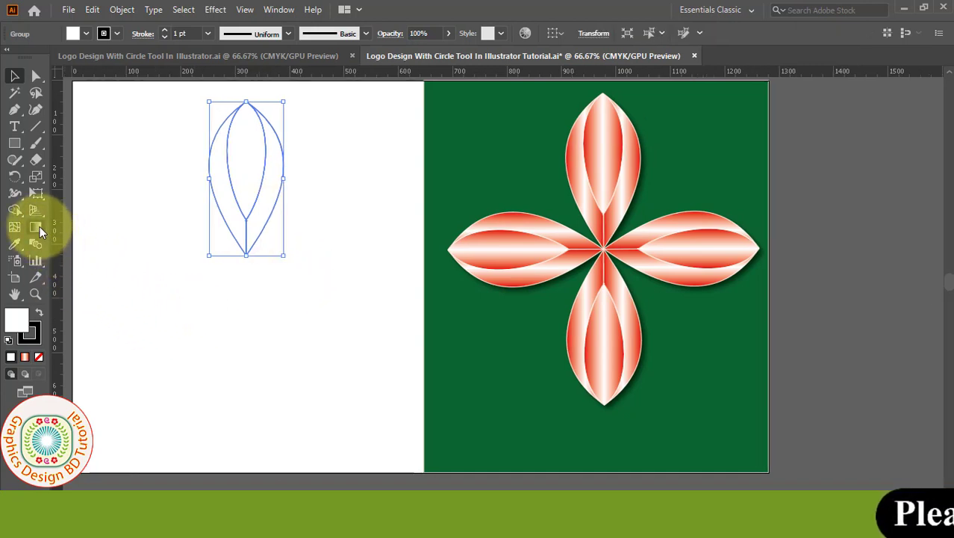
Apply the red-white gradient fill to the leaf with the Gradient Tool and bring up the Gradient panel.
click(40, 227)
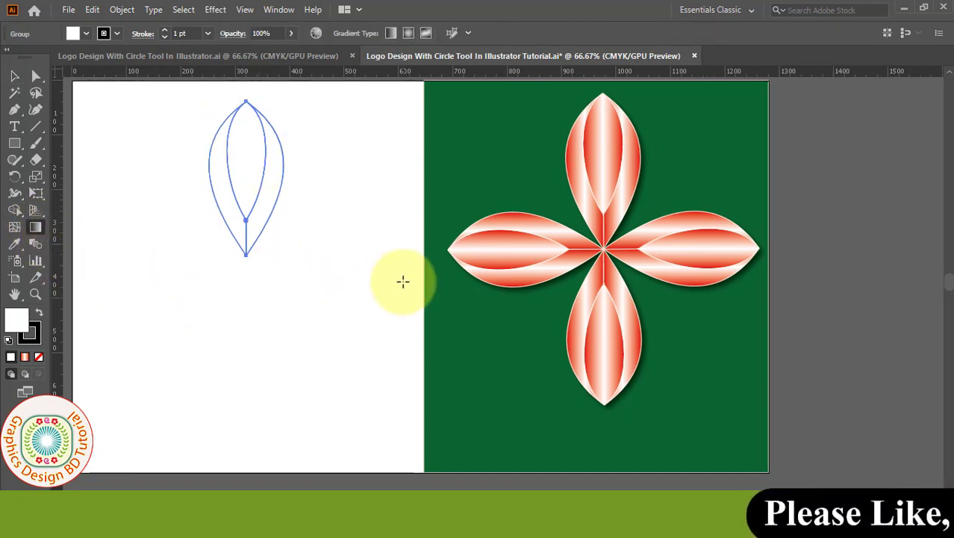
click(388, 34)
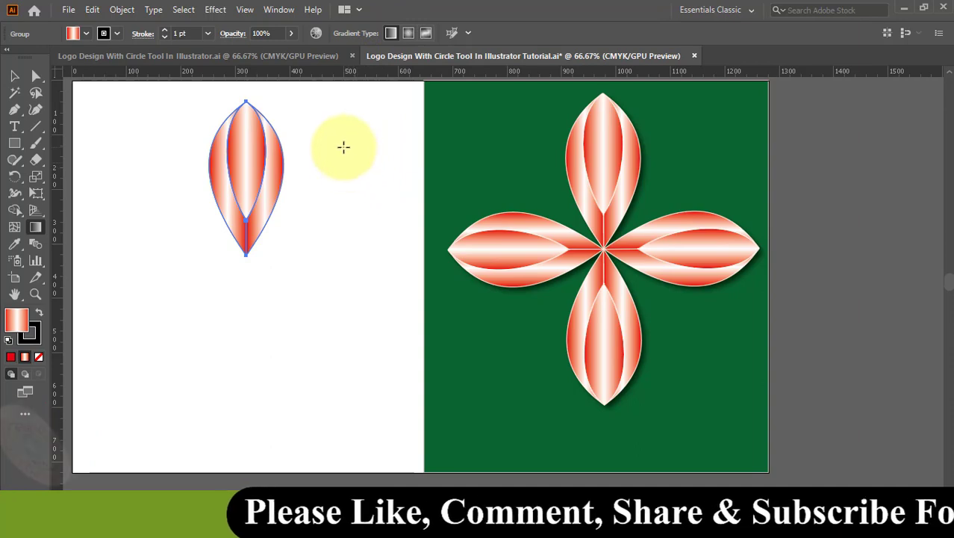
click(280, 11)
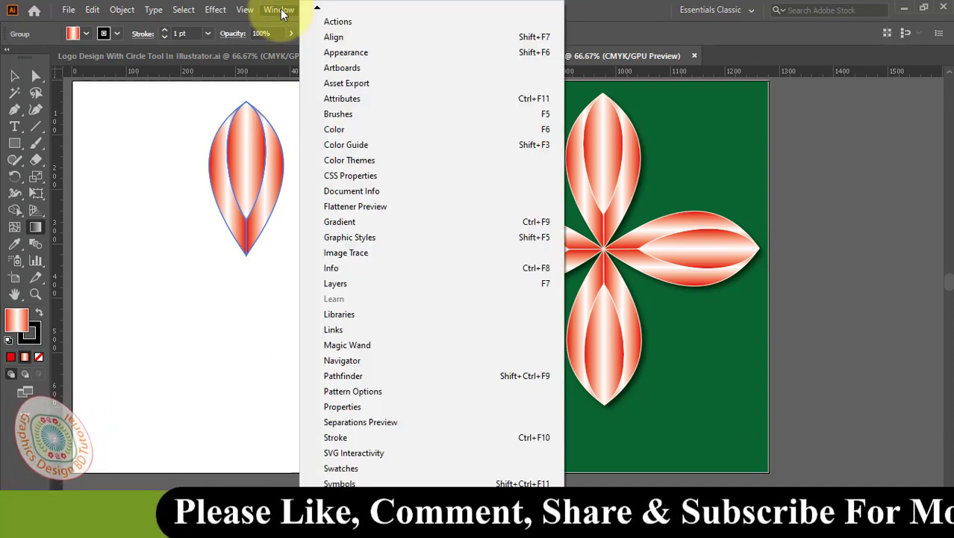
click(354, 221)
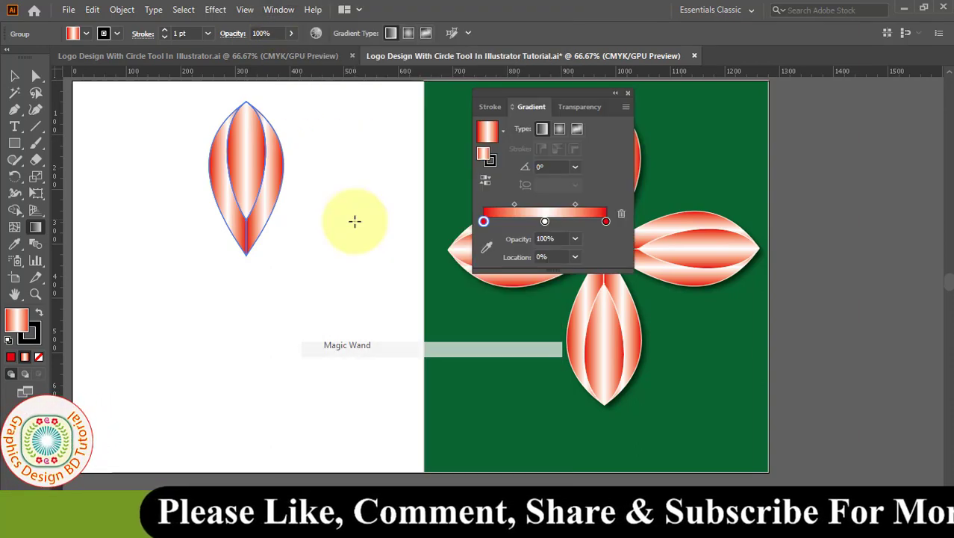
drag(573, 99, 424, 91)
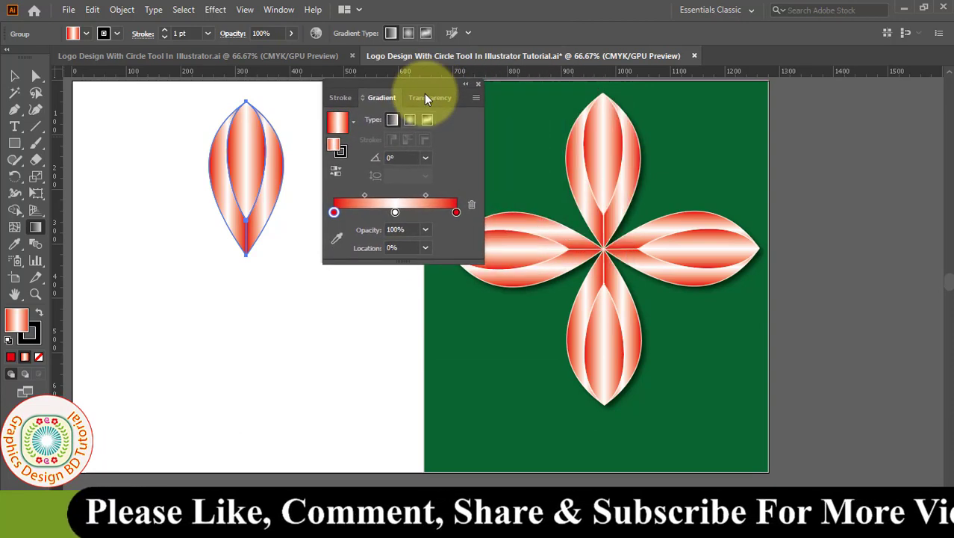
Trial yellow on the left gradient stop (undone), then green, yellow and magenta on the right stop.
double_click(334, 212)
click(317, 258)
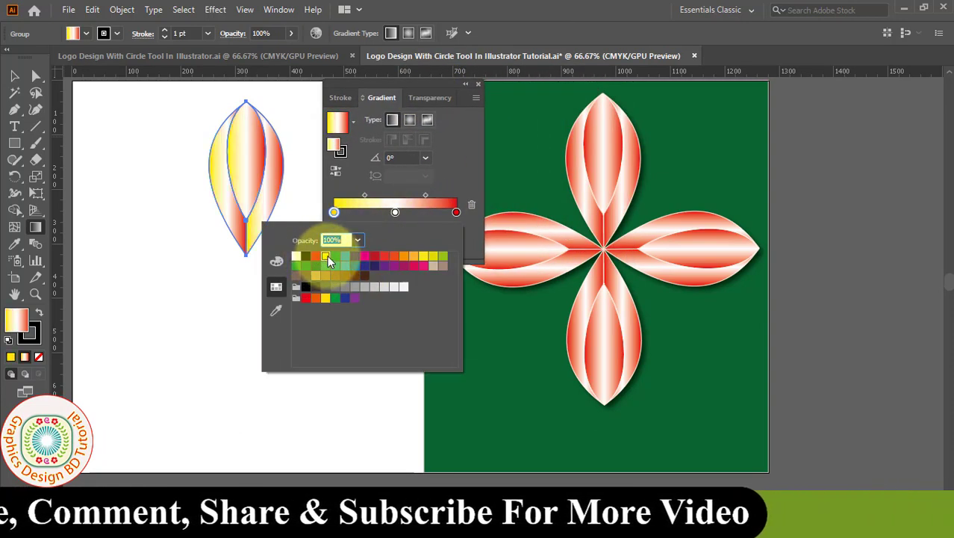
key(ctrl+z)
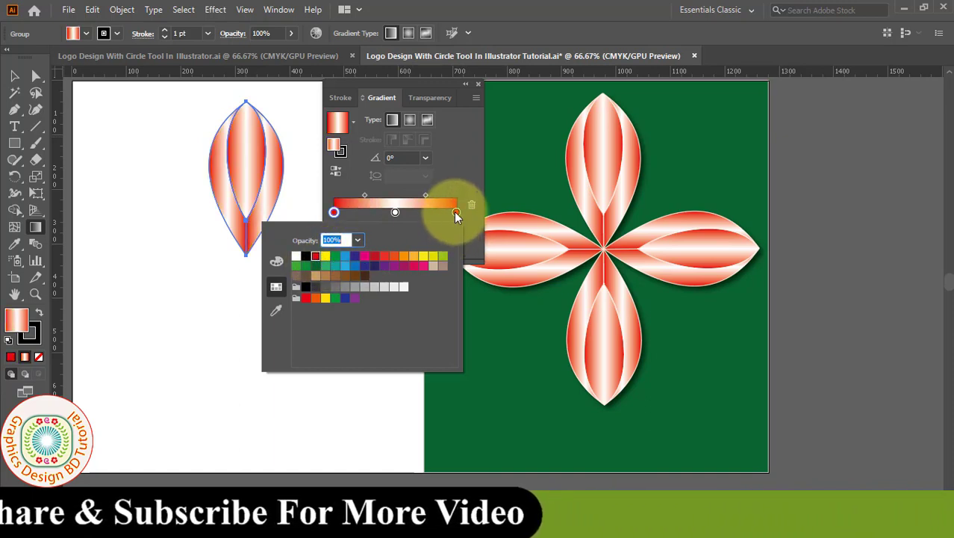
click(454, 211)
double_click(454, 211)
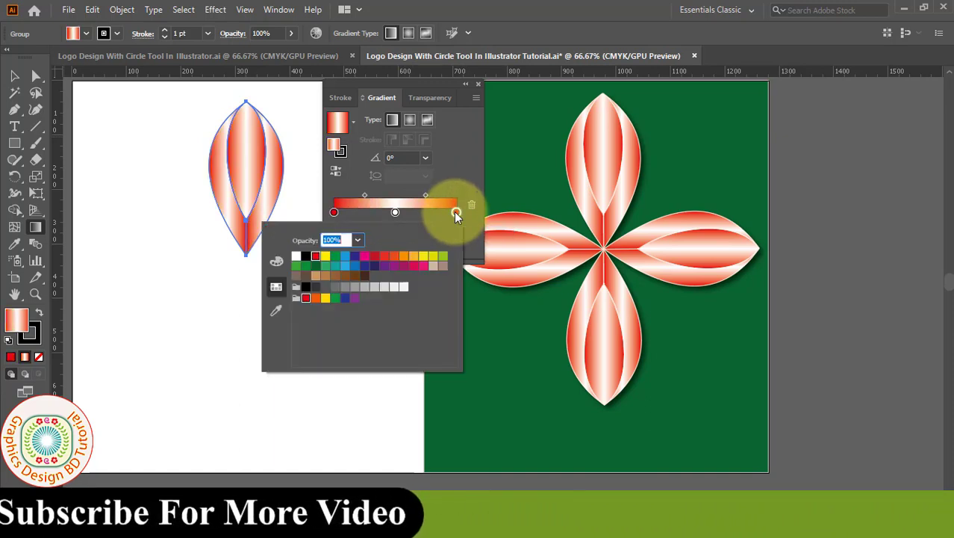
click(335, 256)
click(325, 256)
click(364, 257)
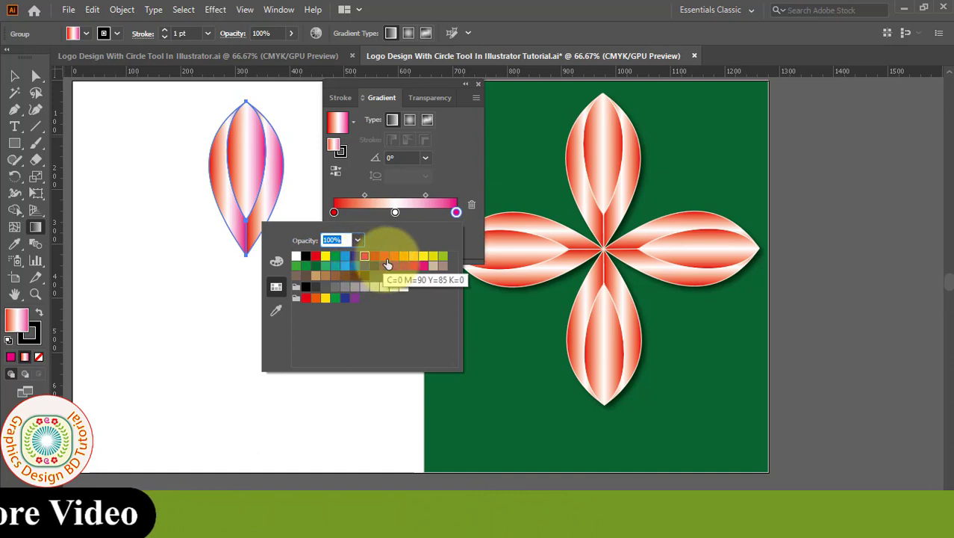
Trial blue, yellow and green on the middle stop, restore it to white, then deselect the leaf.
click(395, 213)
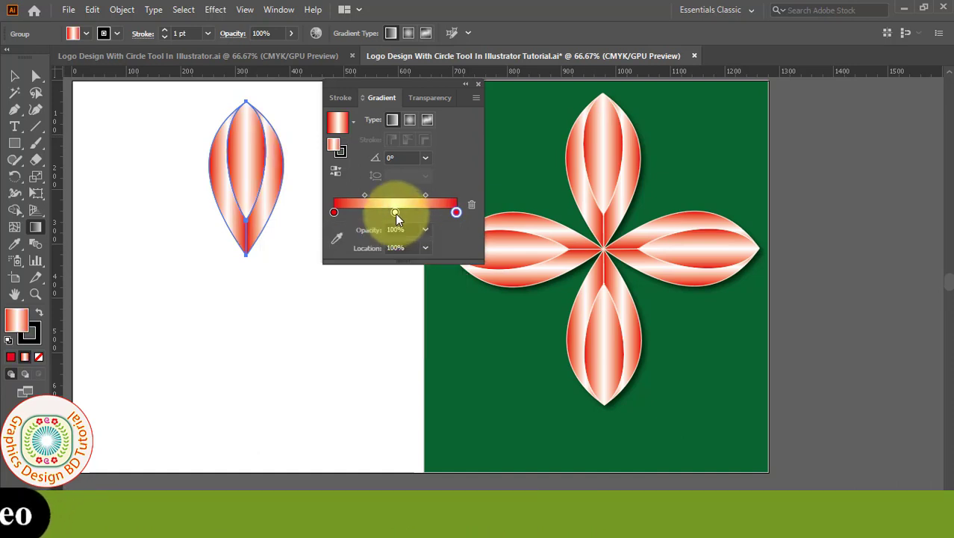
double_click(395, 213)
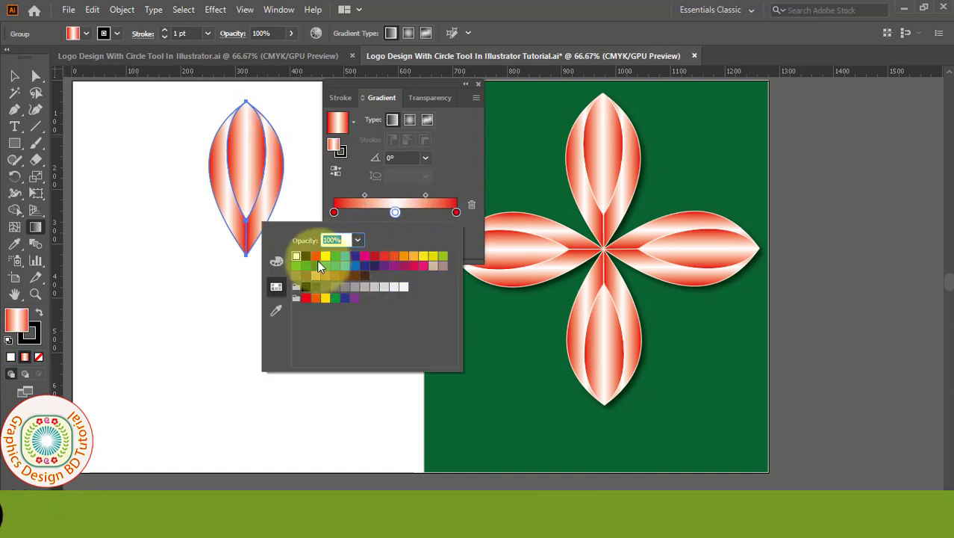
click(344, 257)
click(444, 260)
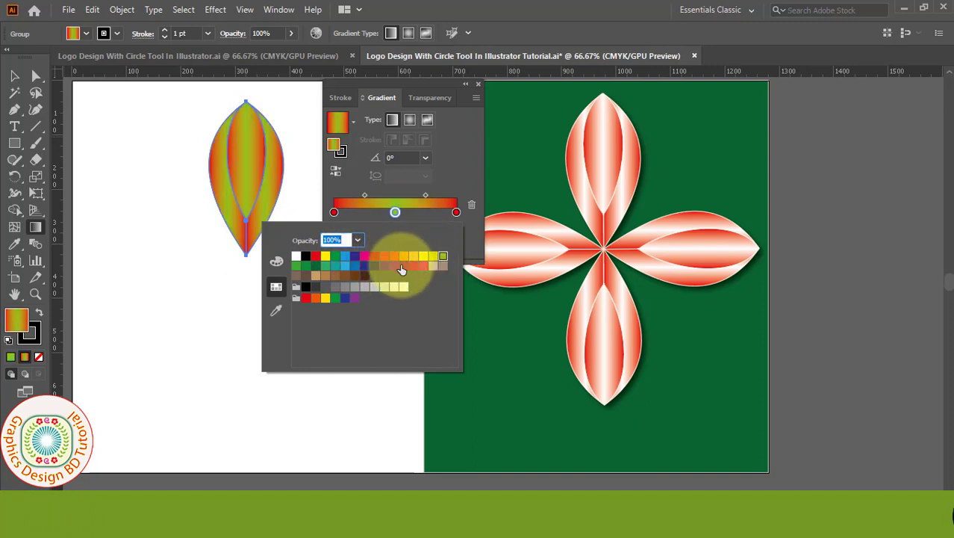
click(325, 268)
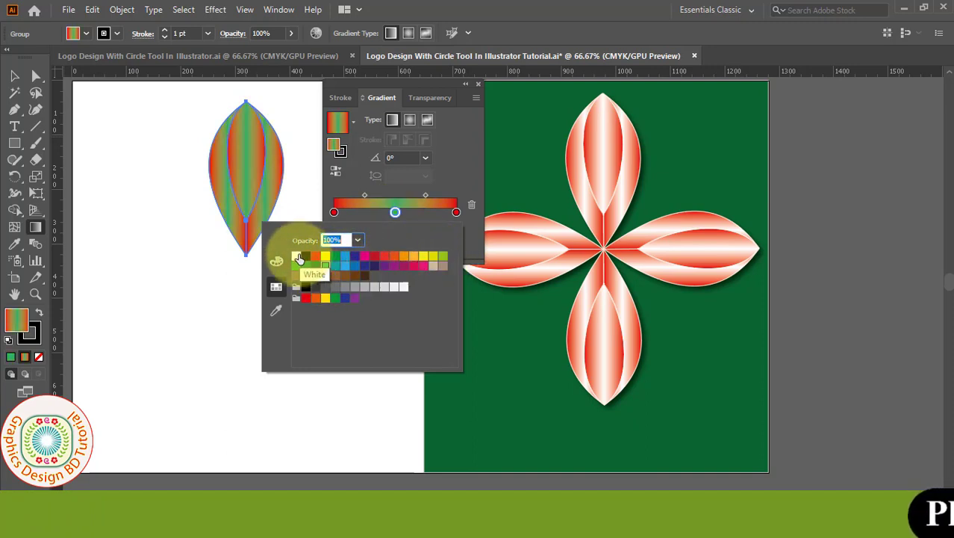
click(296, 258)
click(394, 211)
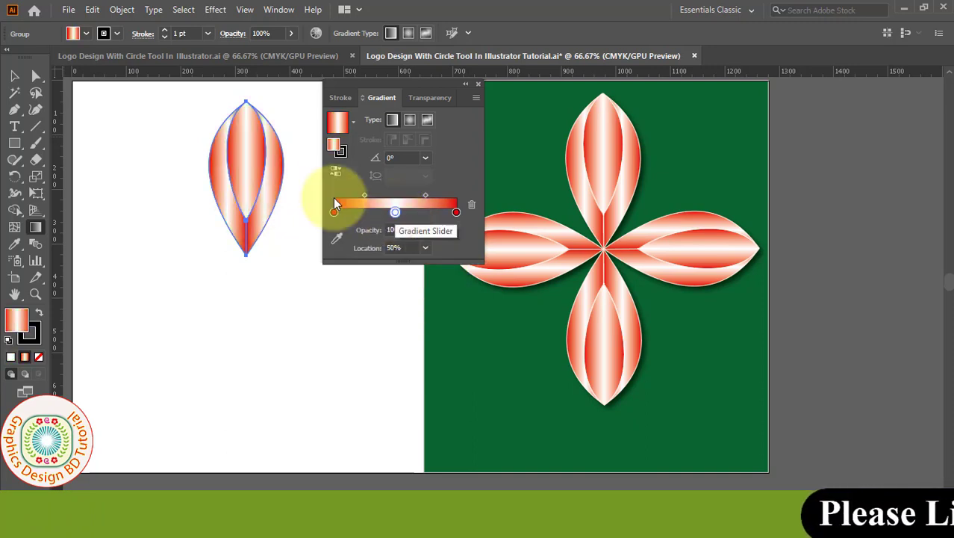
click(15, 76)
click(171, 196)
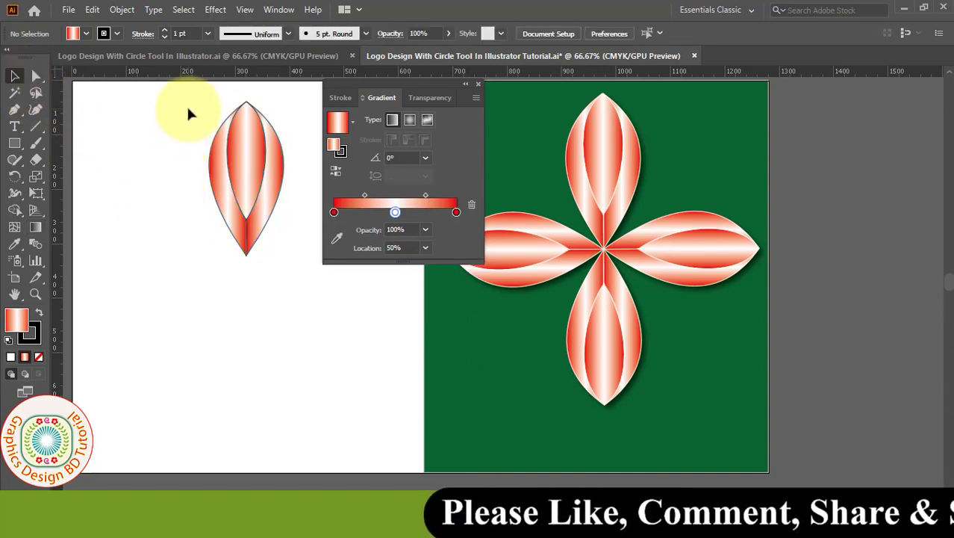
Change the gradient leaf's outline from black to white, then switch to the Rotate Tool.
drag(188, 110, 290, 272)
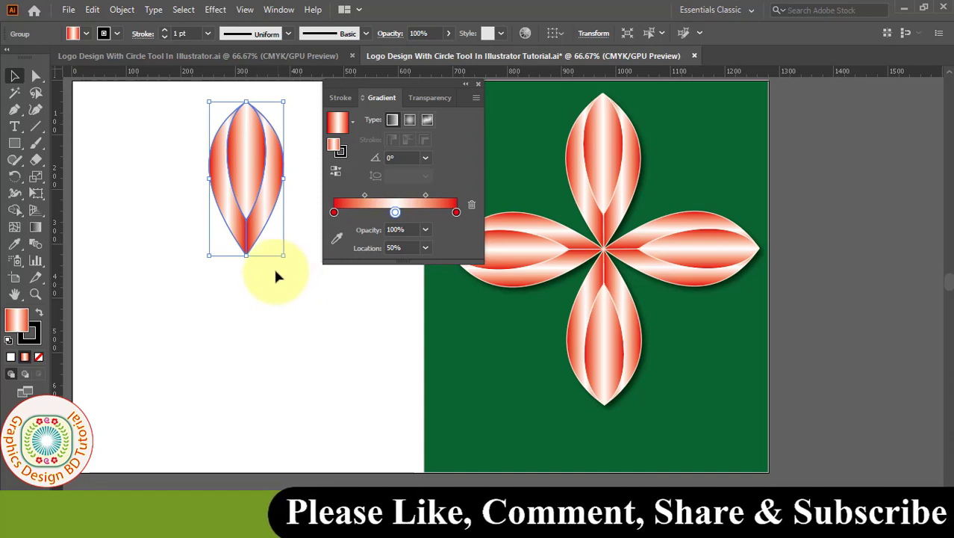
click(118, 33)
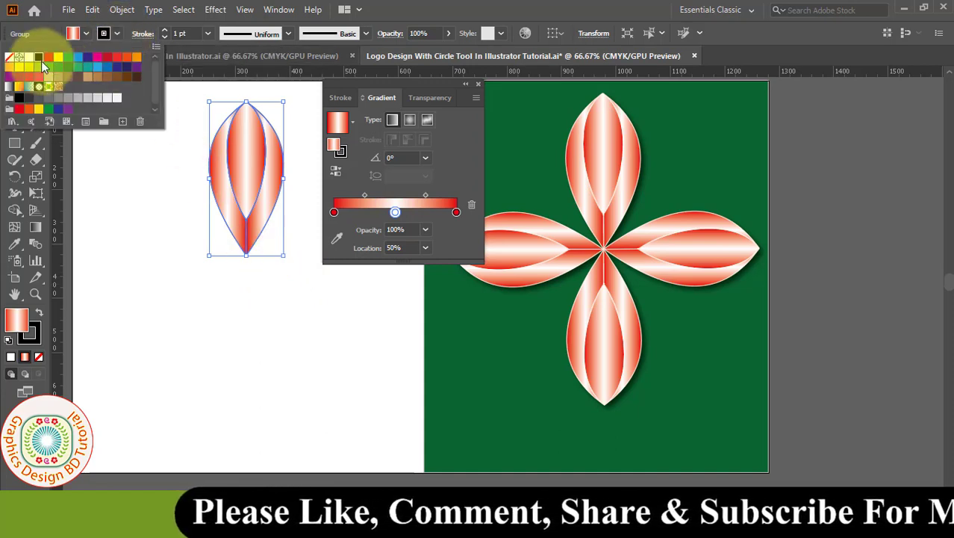
click(187, 212)
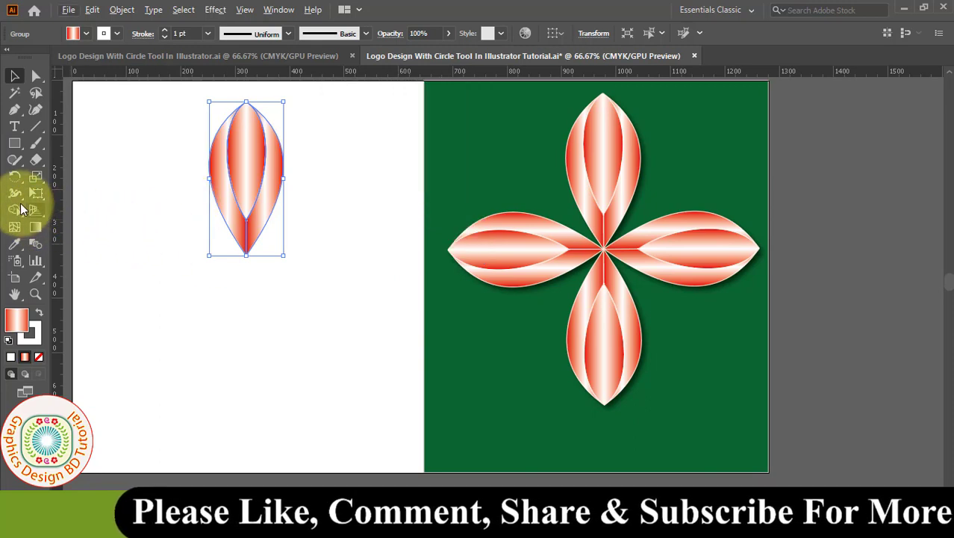
click(14, 176)
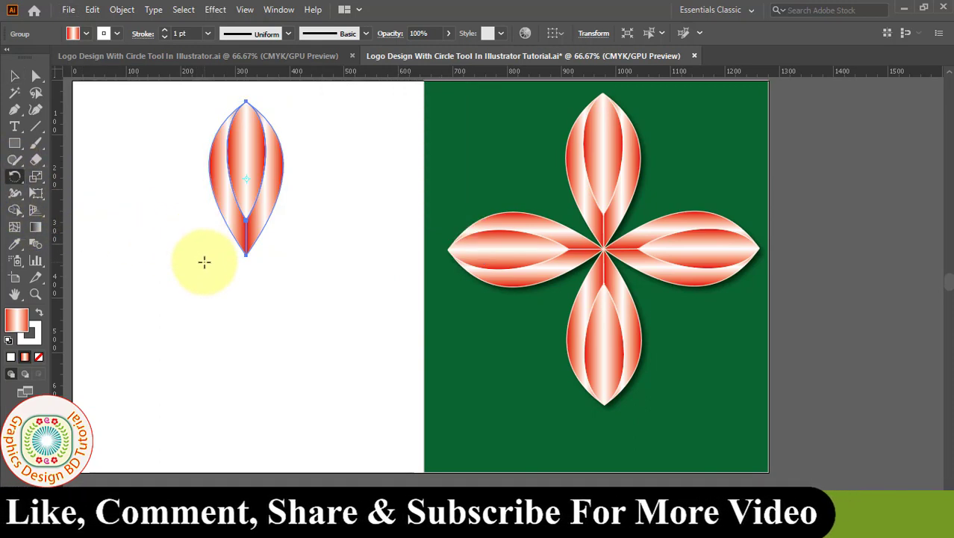
Copy the leaf at 360/4 = 90° around its bottom tip, then repeat twice with Ctrl+D.
alt+click(245, 255)
click(695, 187)
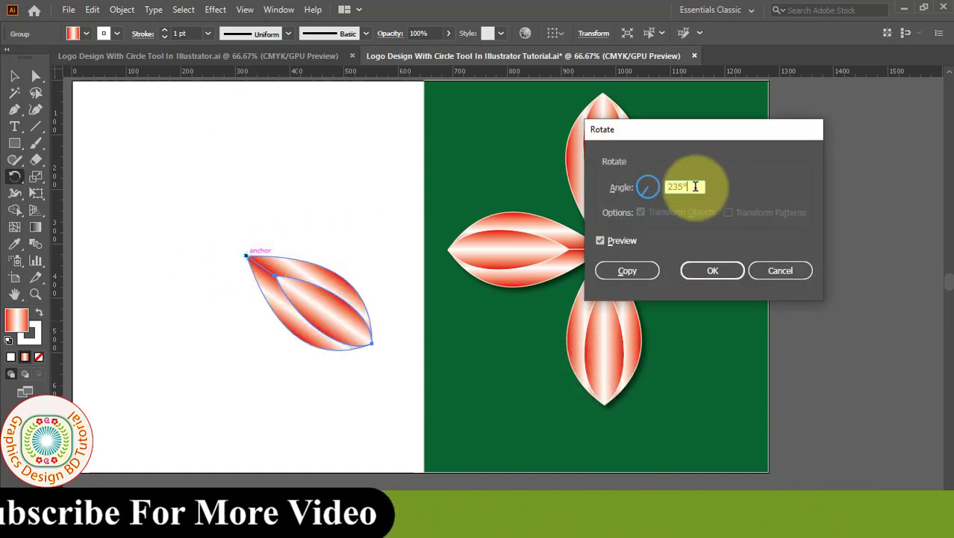
drag(694, 187, 660, 193)
text(360/)
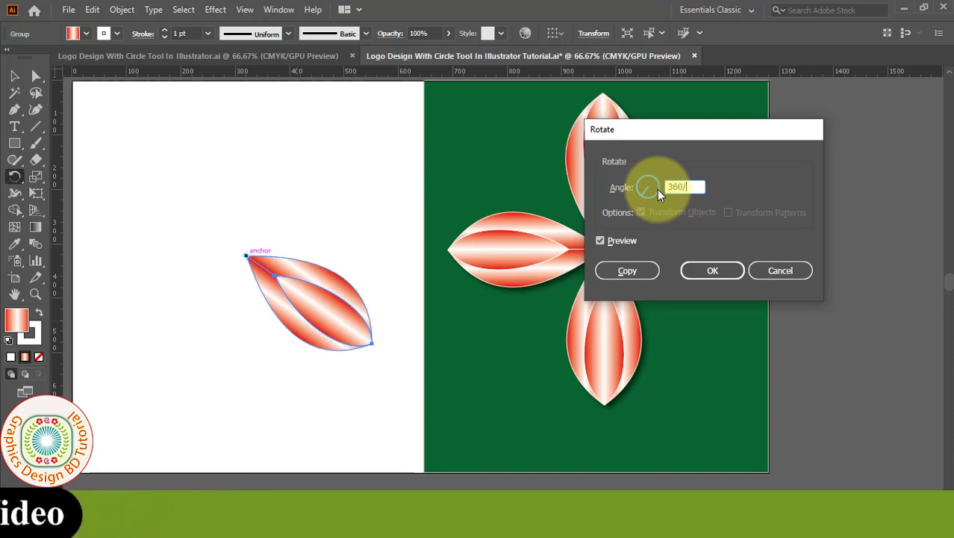
text(4)
key(Tab)
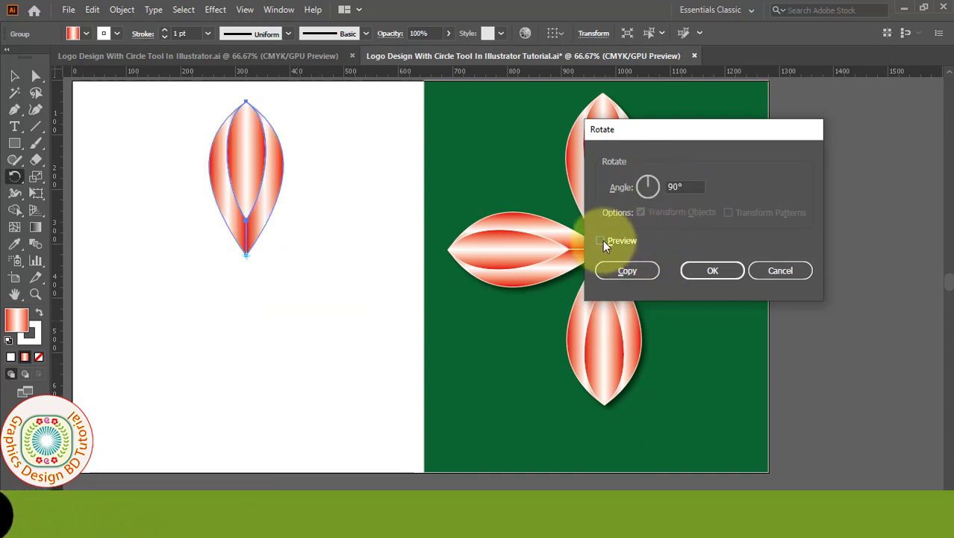
click(627, 270)
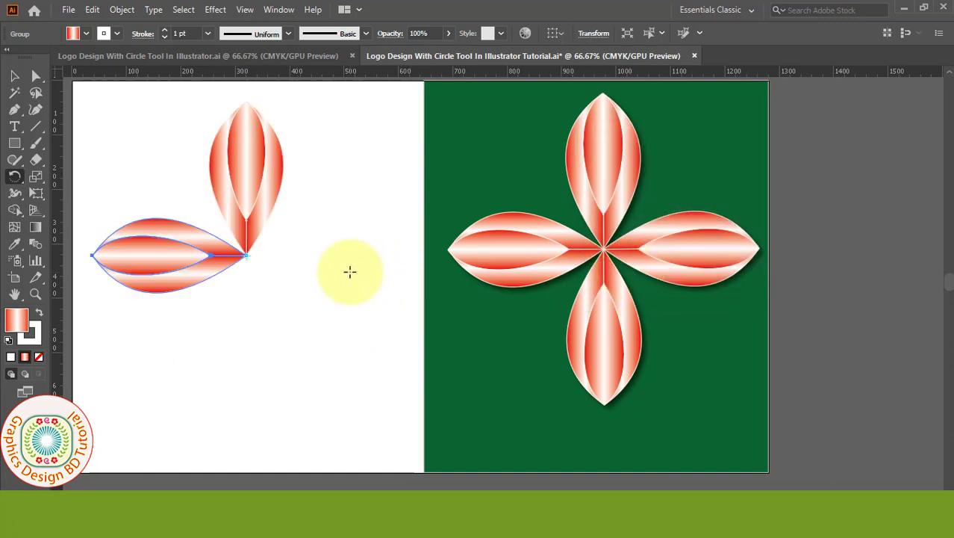
key(ctrl+d)
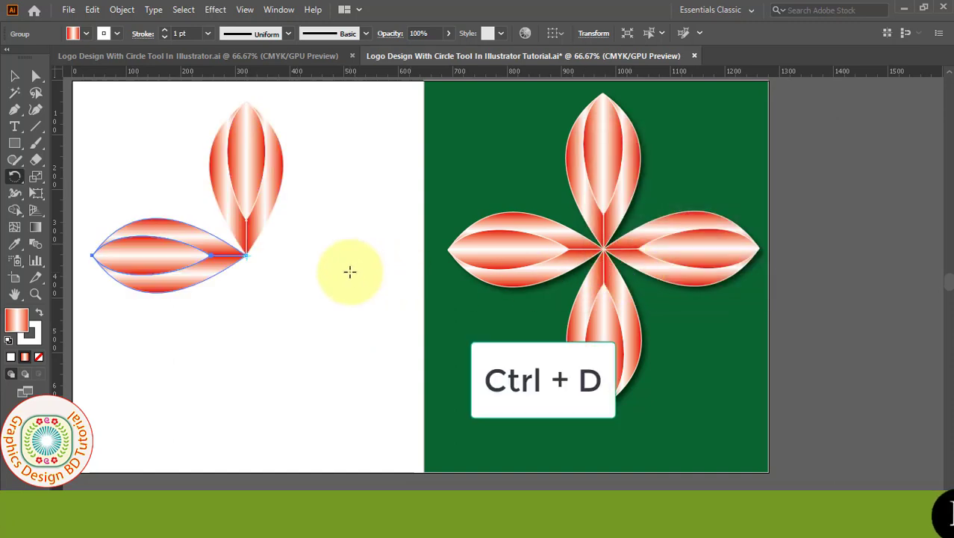
key(ctrl+d)
key(ctrl+d)
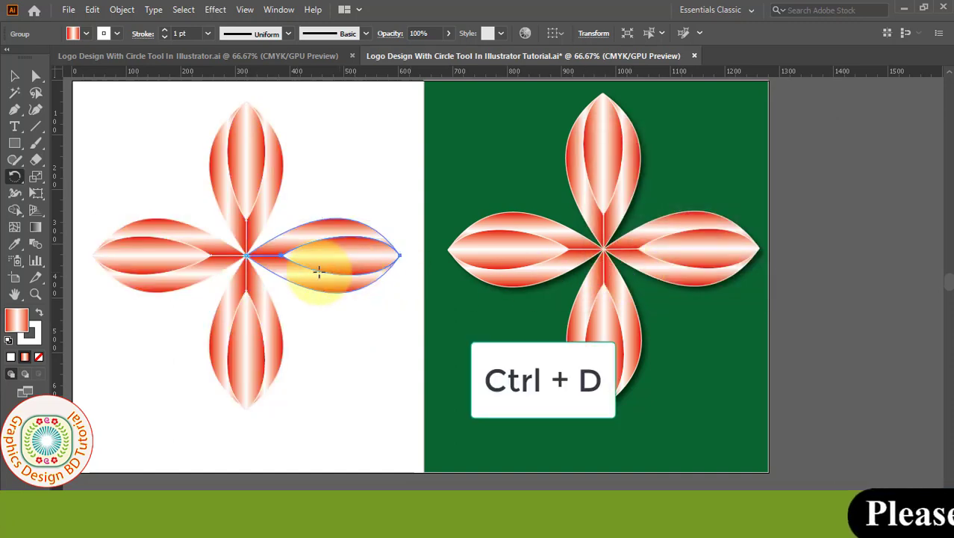
key(v)
click(411, 131)
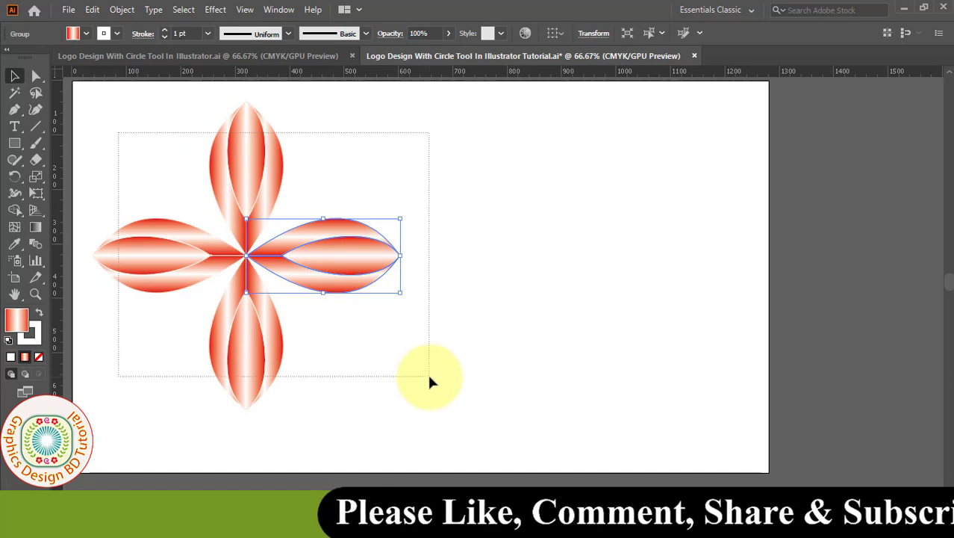
Select all four petals, group them, and drag the flower to the artboard centre.
key(ctrl+a)
right_click(261, 342)
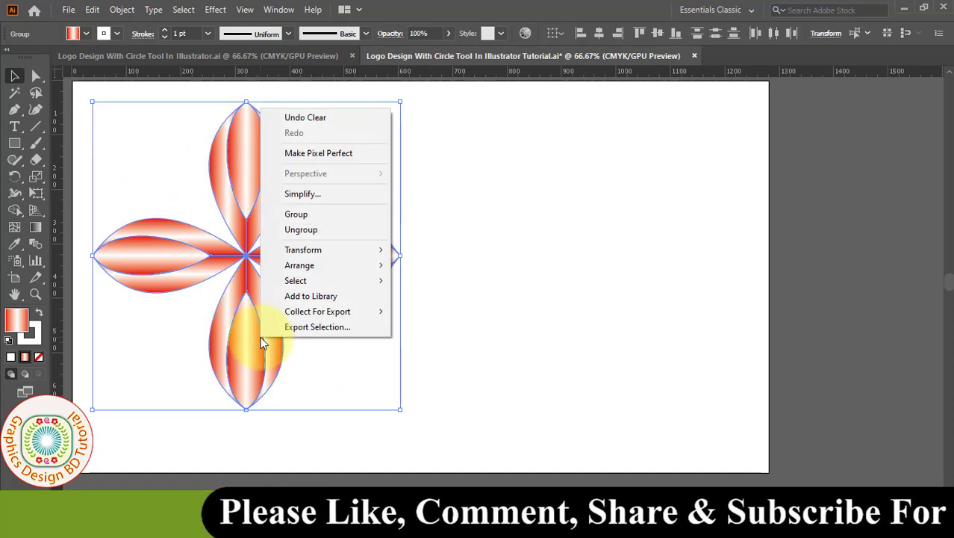
click(314, 214)
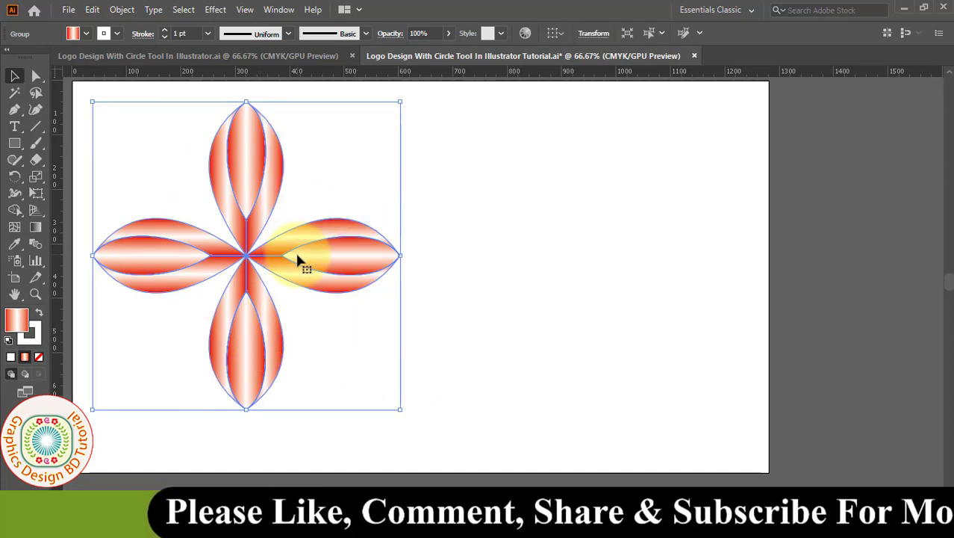
drag(291, 260, 478, 261)
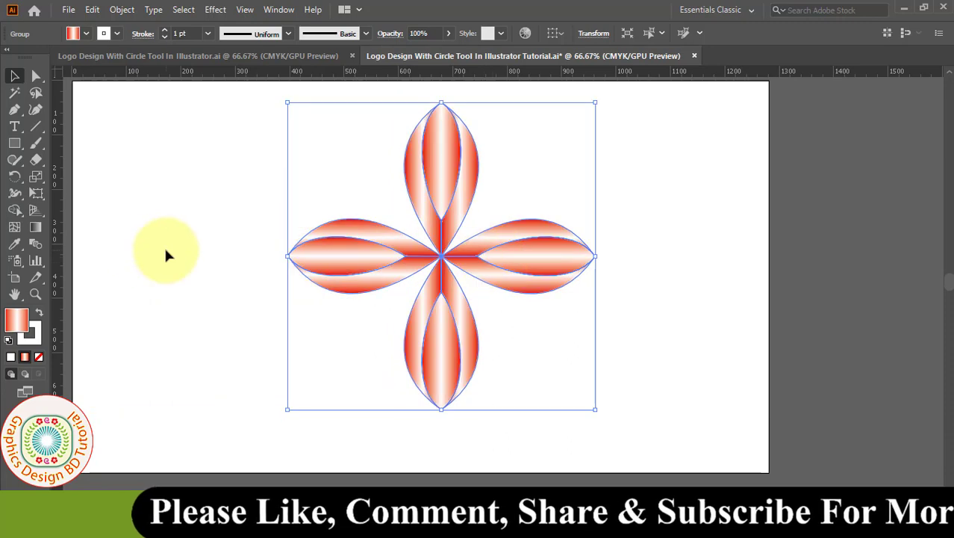
click(164, 247)
Draw an artboard-sized green-filled rectangle and send it to the back behind the flower.
click(15, 144)
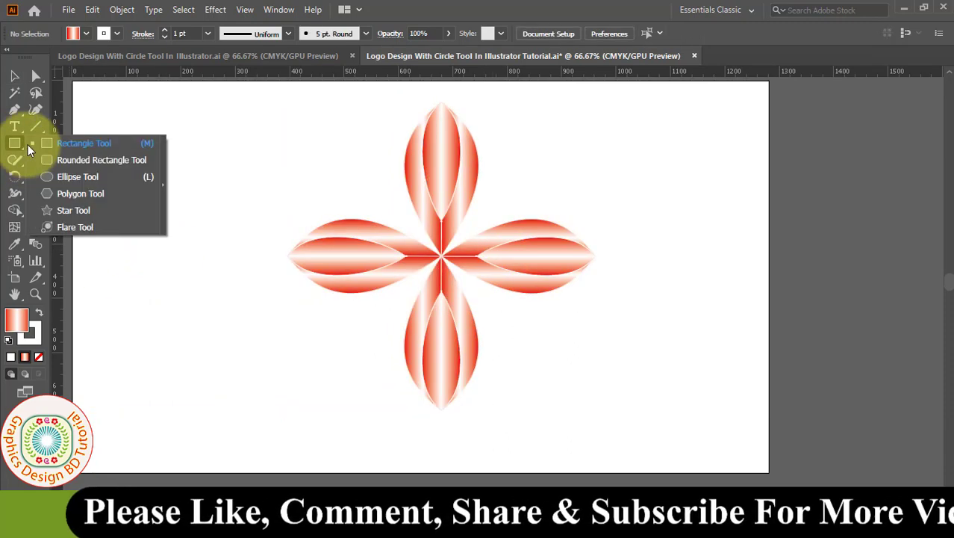
click(79, 143)
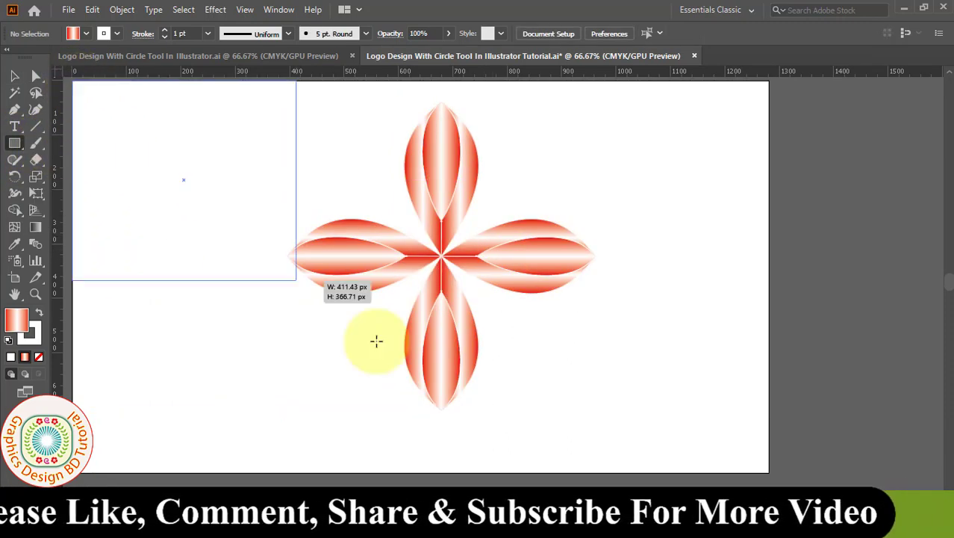
drag(73, 82, 770, 472)
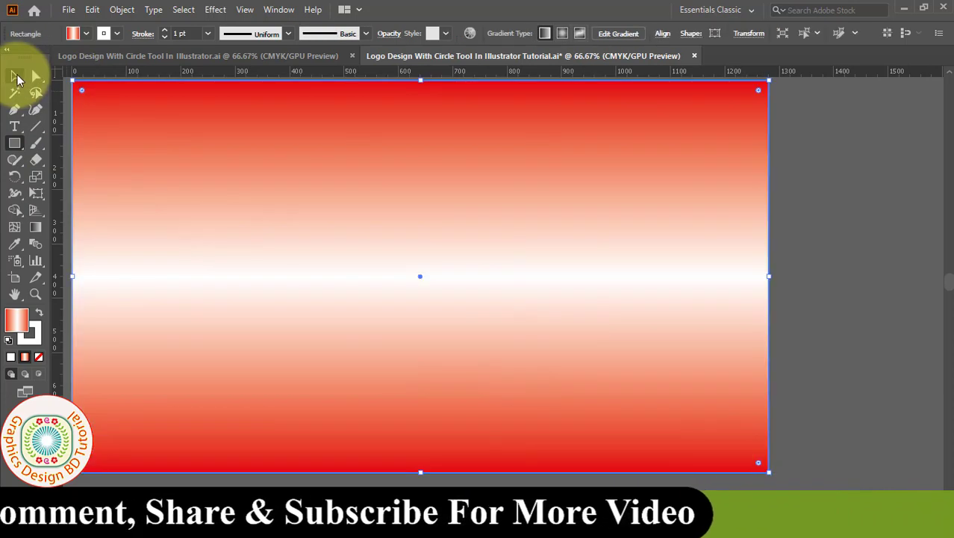
click(88, 34)
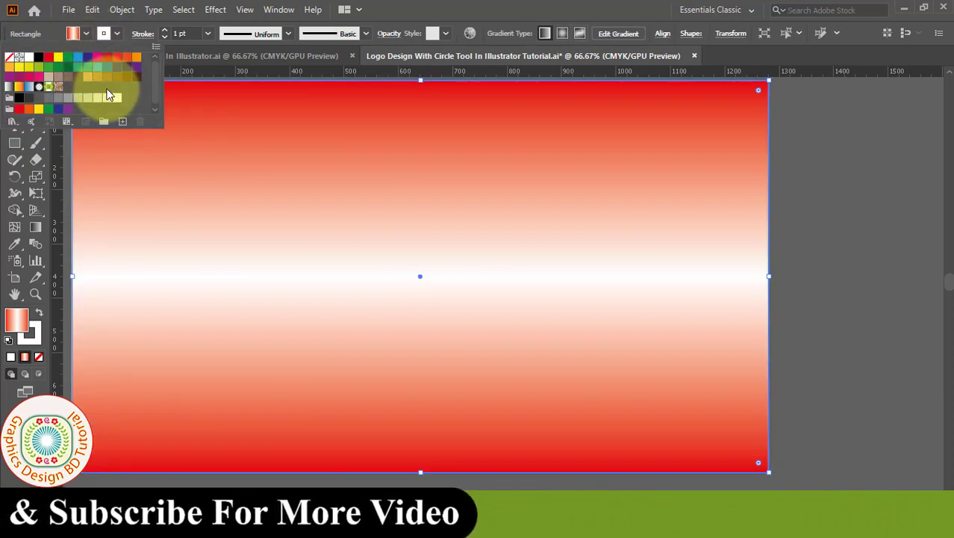
click(48, 68)
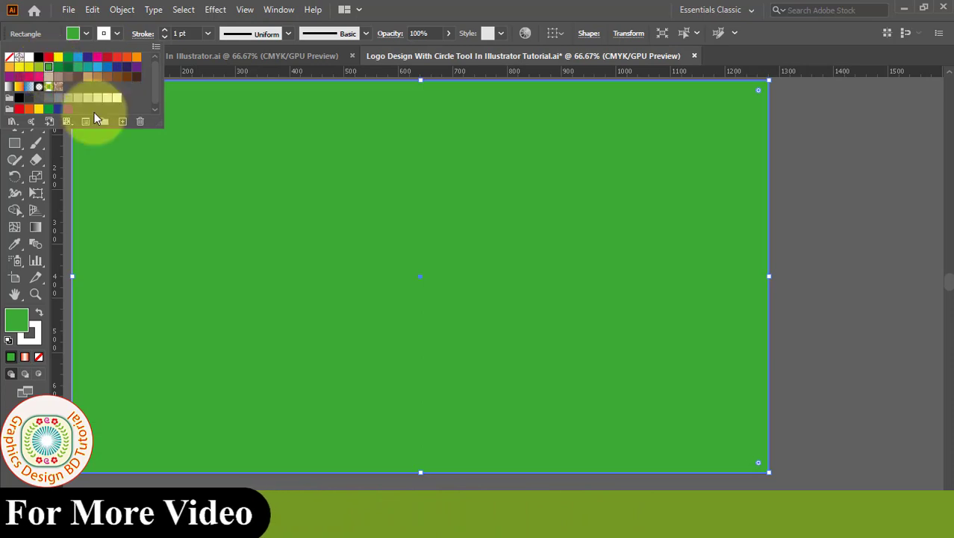
right_click(262, 189)
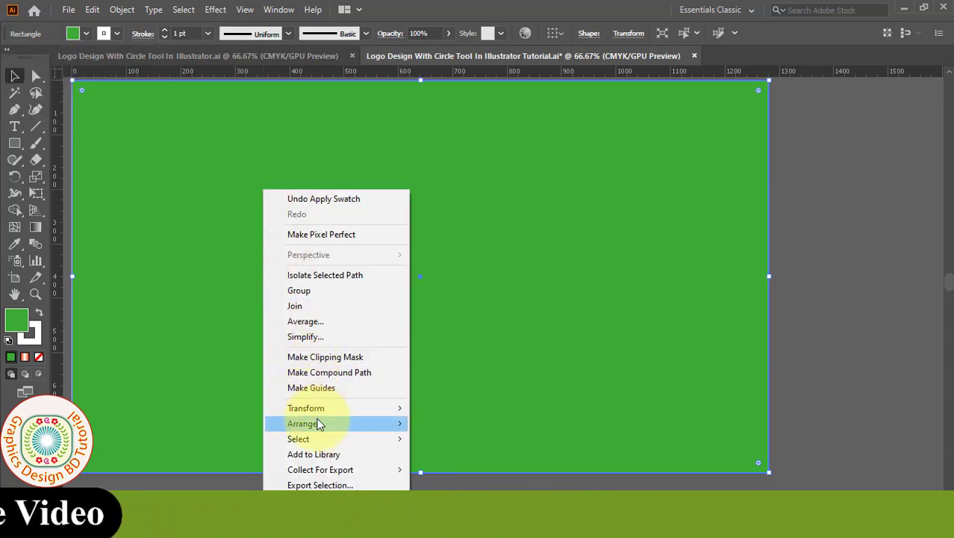
click(465, 470)
click(834, 306)
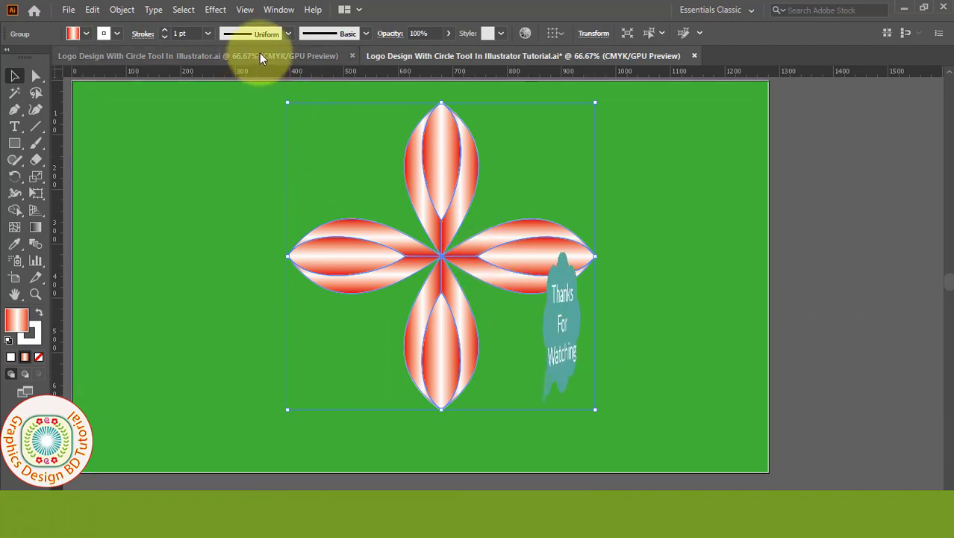
Add a Multiply drop shadow to the flower: 75% opacity, 7 px offsets, 5 px blur.
click(216, 9)
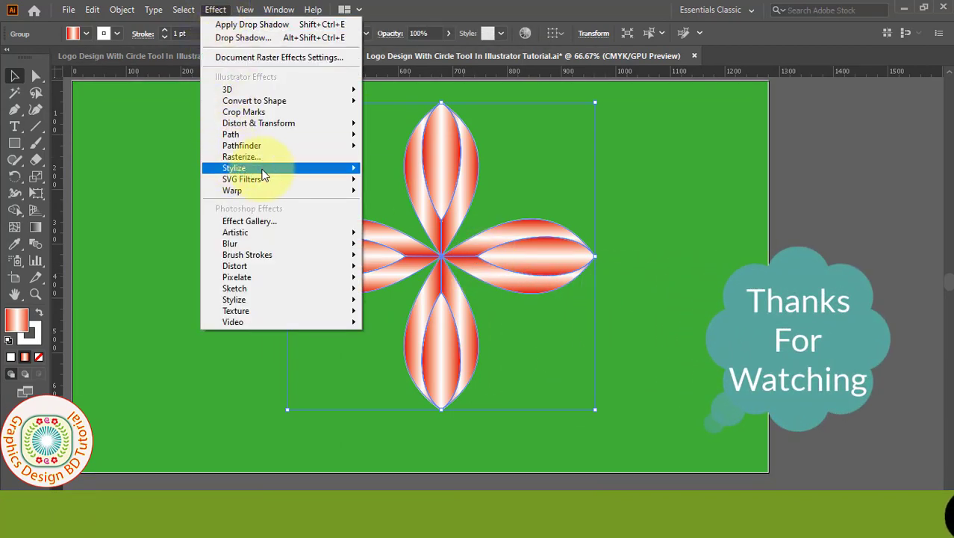
mouse_move(233, 167)
click(409, 171)
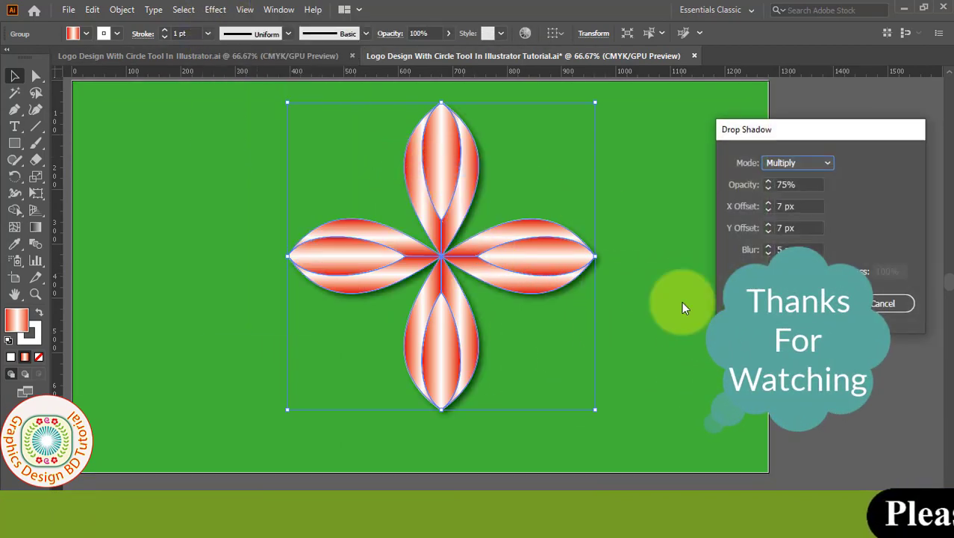
drag(810, 135, 740, 116)
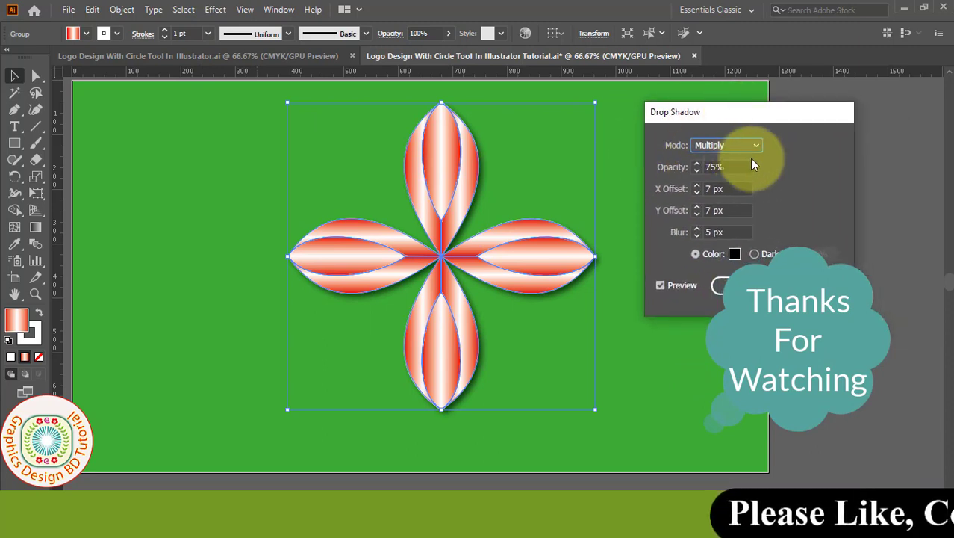
click(756, 146)
click(728, 197)
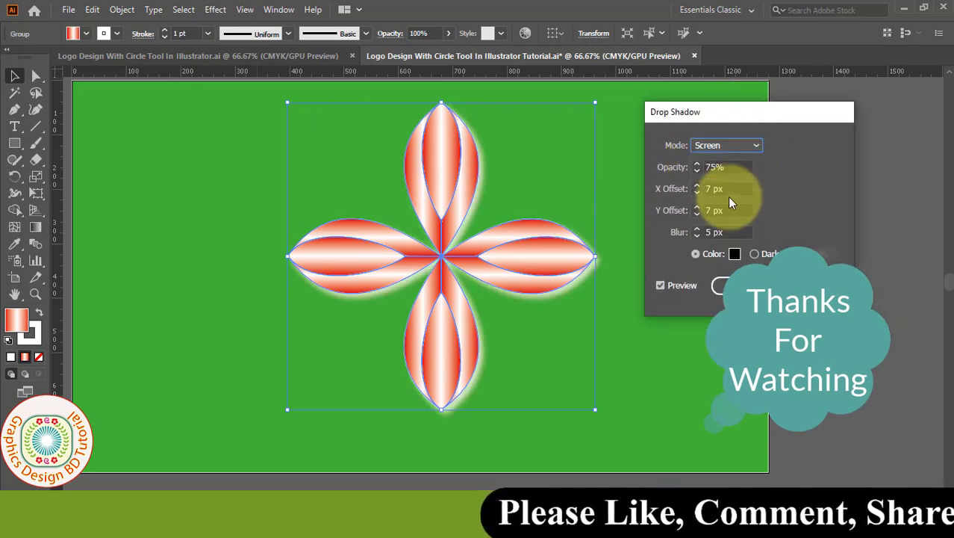
click(755, 146)
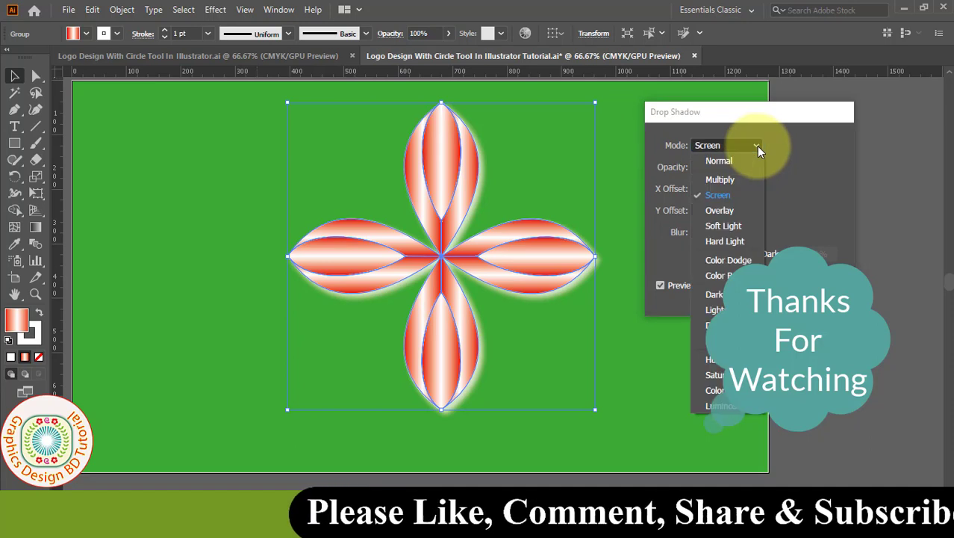
click(722, 180)
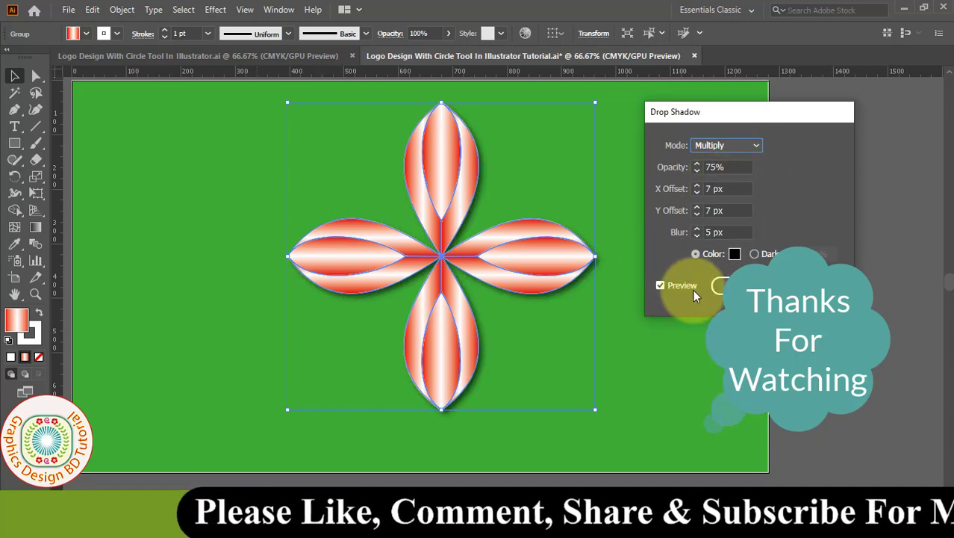
click(720, 285)
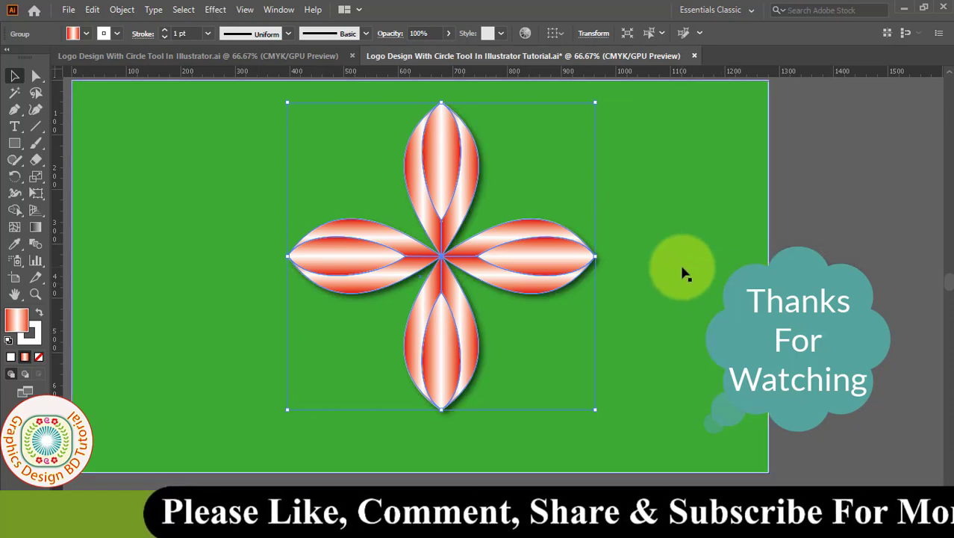
Save the document with File > Save.
click(682, 274)
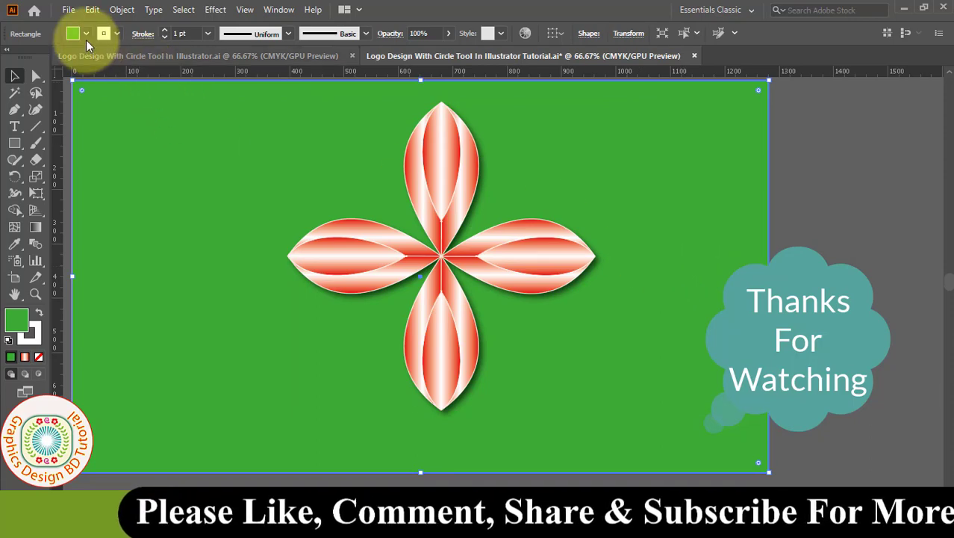
click(71, 12)
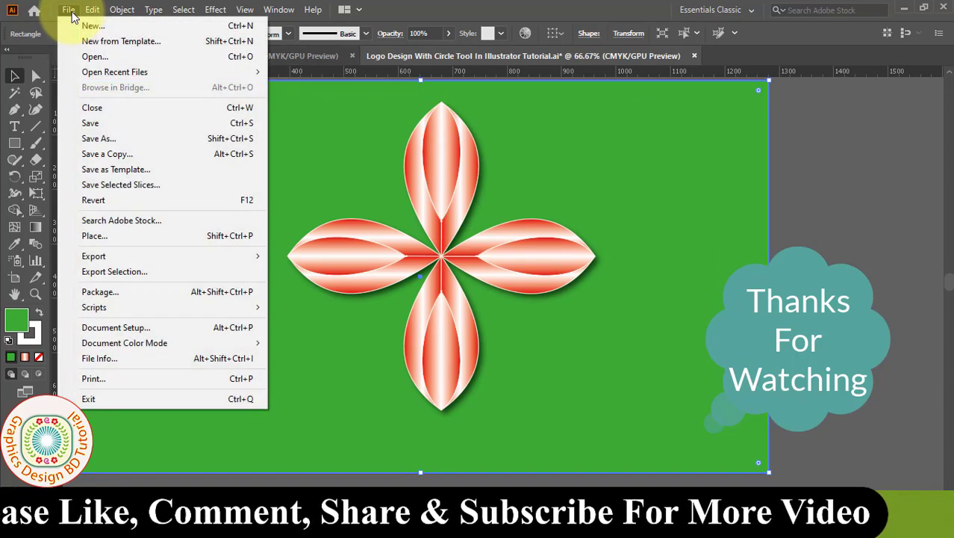
click(91, 124)
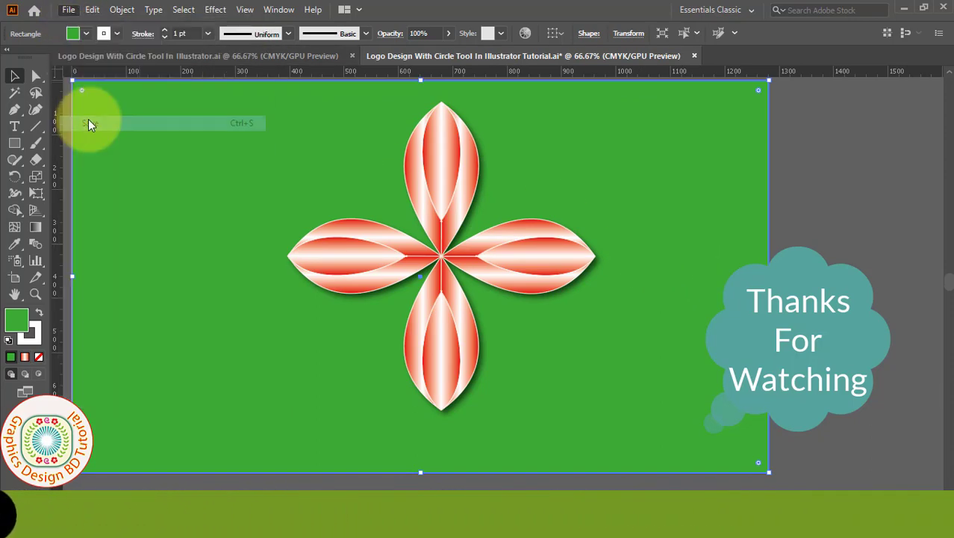